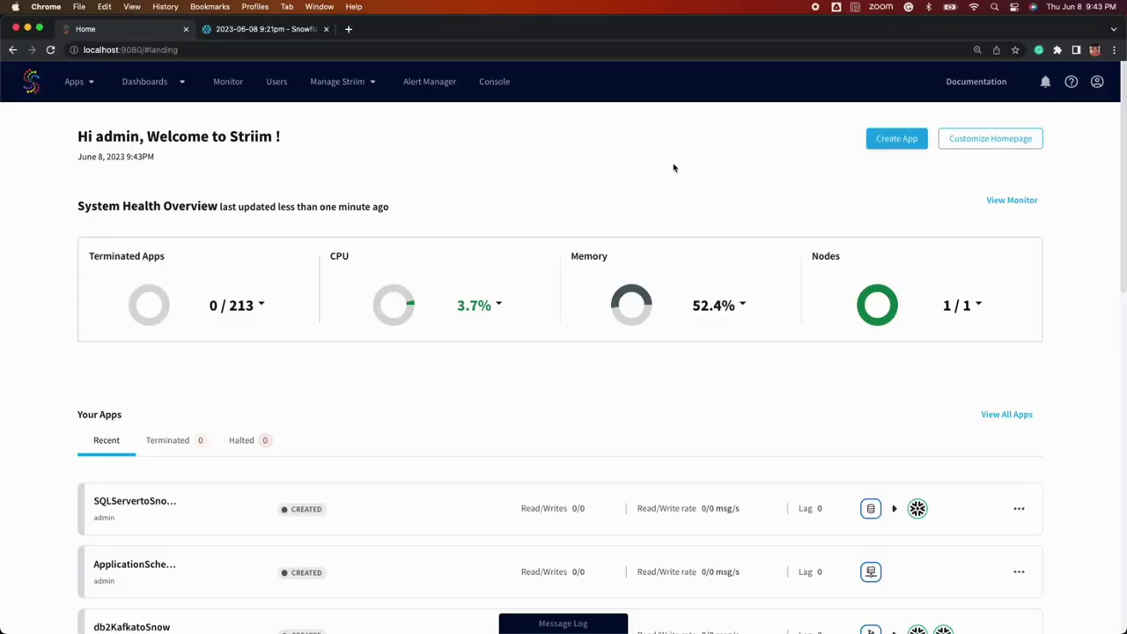
Filter the app templates to a SQL Server Initial Load source and a Snowflake target
scroll(672, 172, "down", 5)
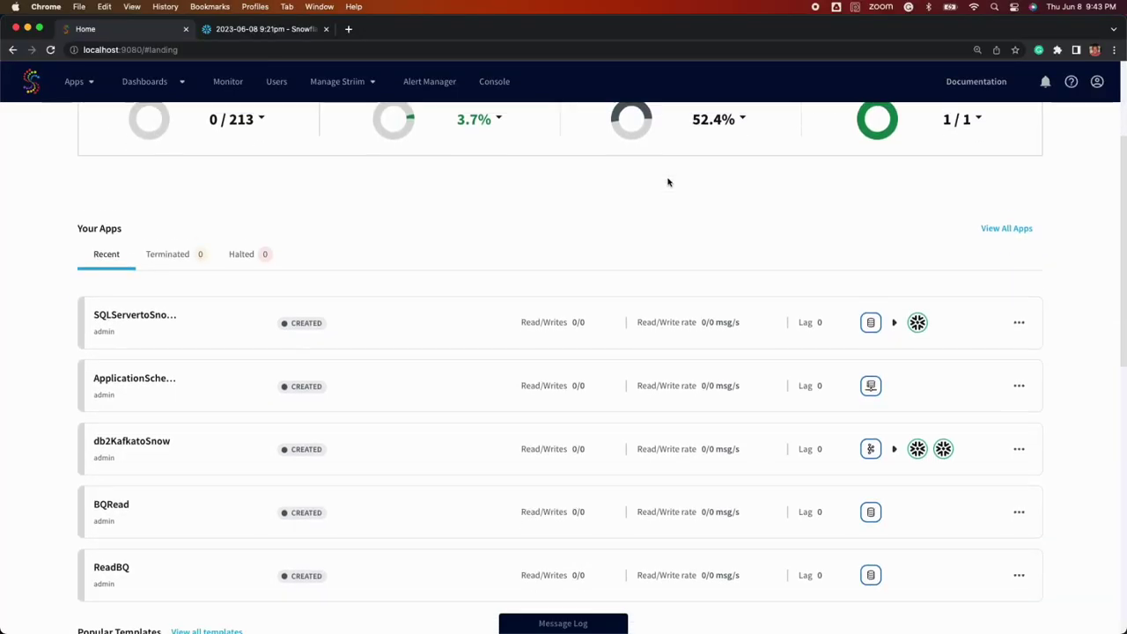
scroll(667, 183, "down", 3)
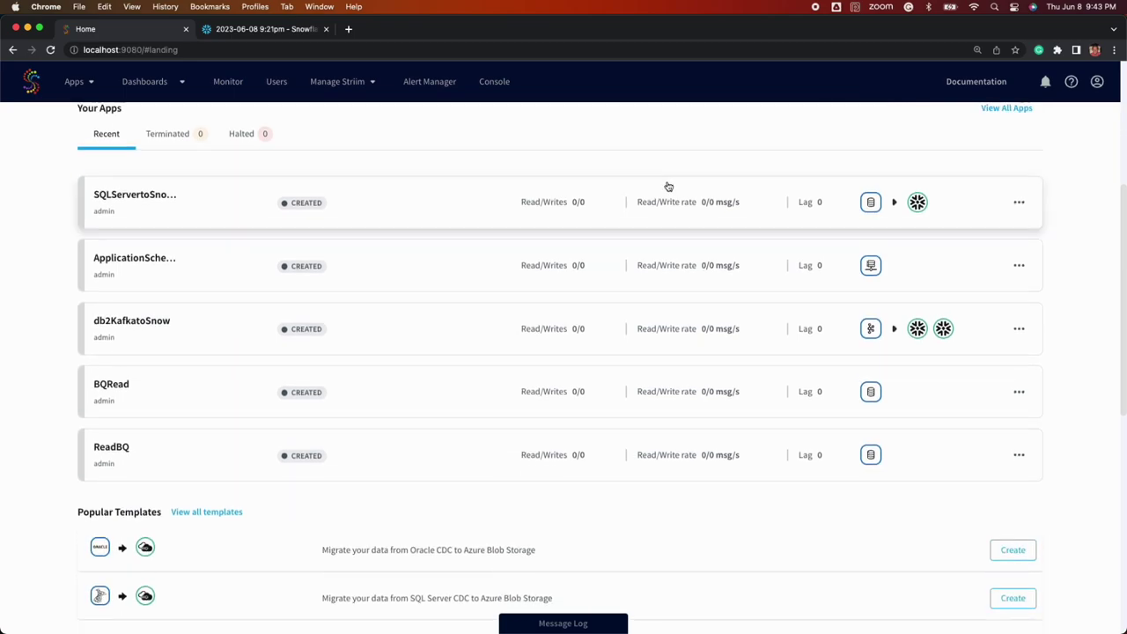
scroll(666, 200, "up", 7)
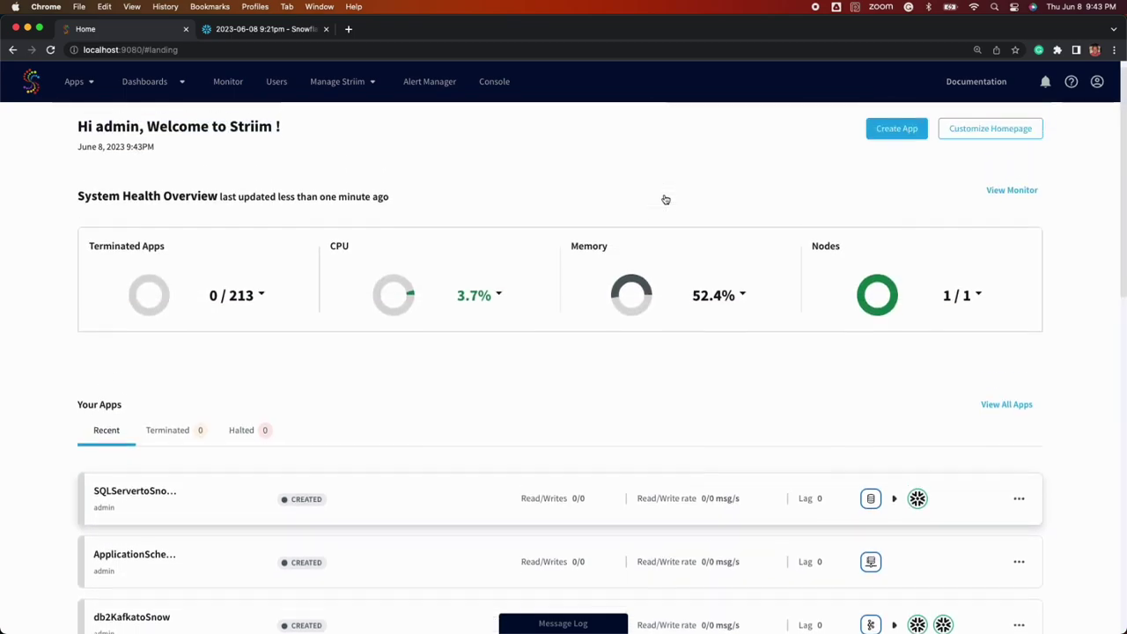
left_click(897, 140)
left_click(571, 141)
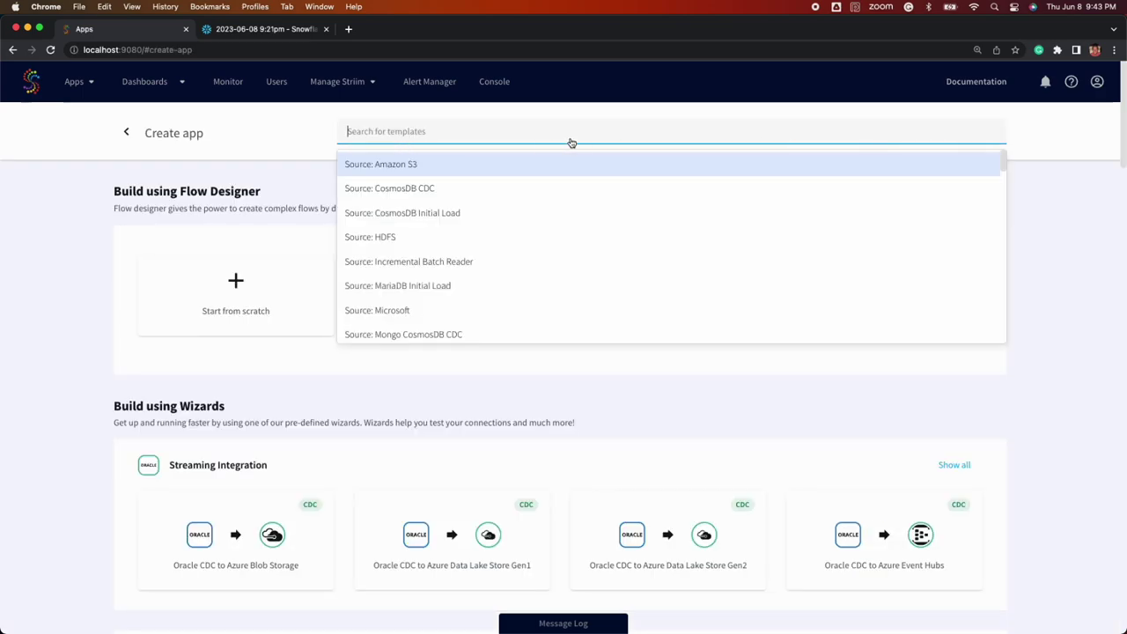
type("sqll")
key("BackSpace")
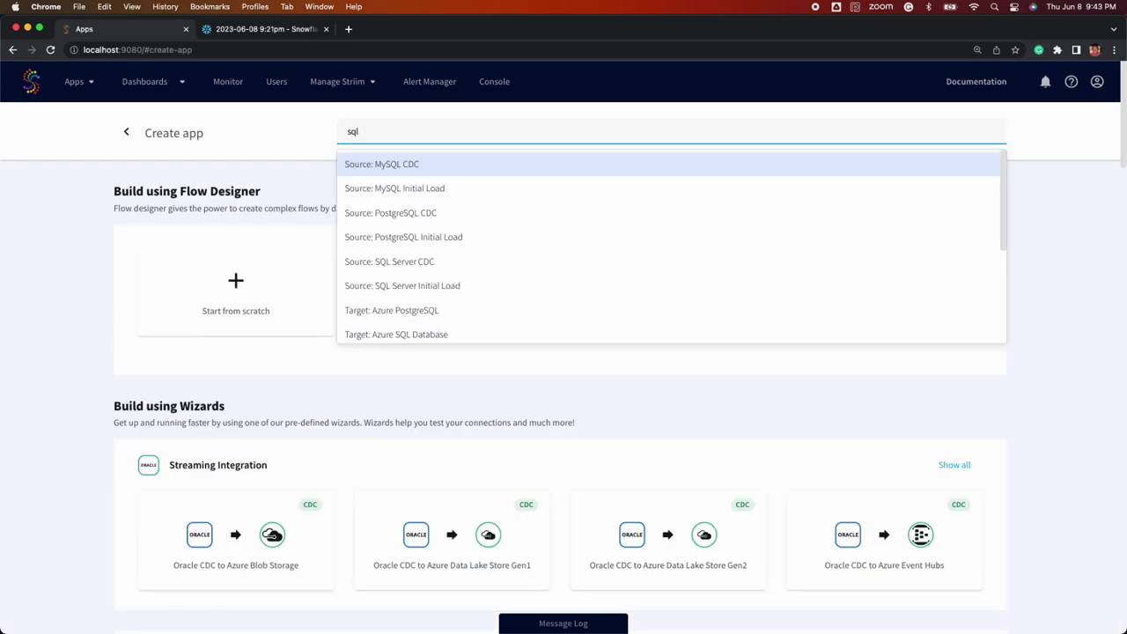
type("ser")
left_click(445, 192)
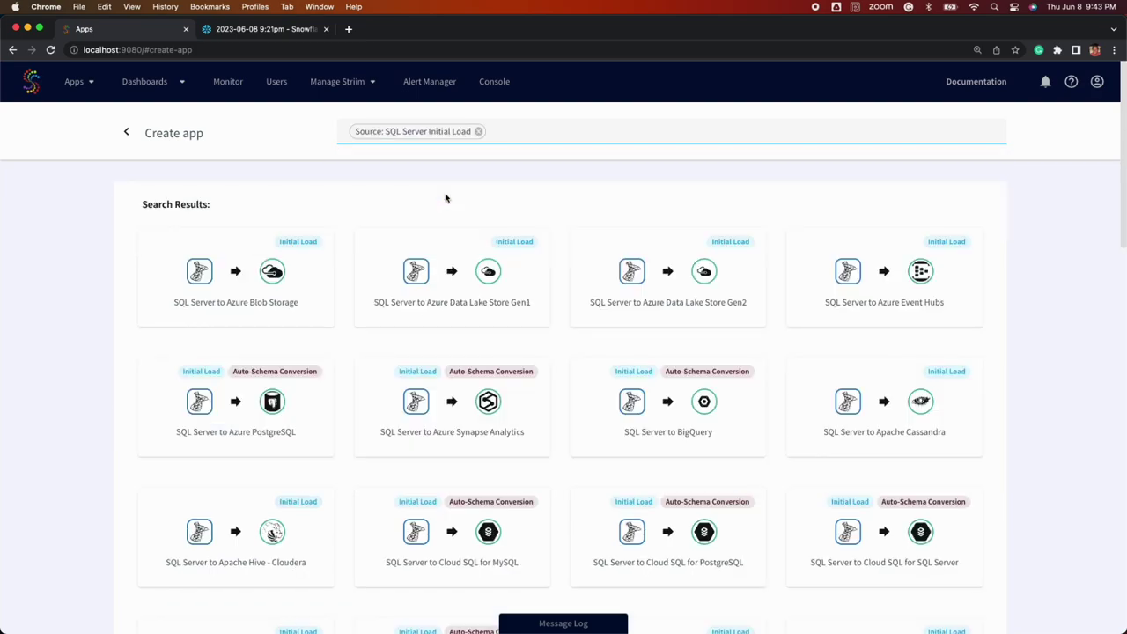
type("snow")
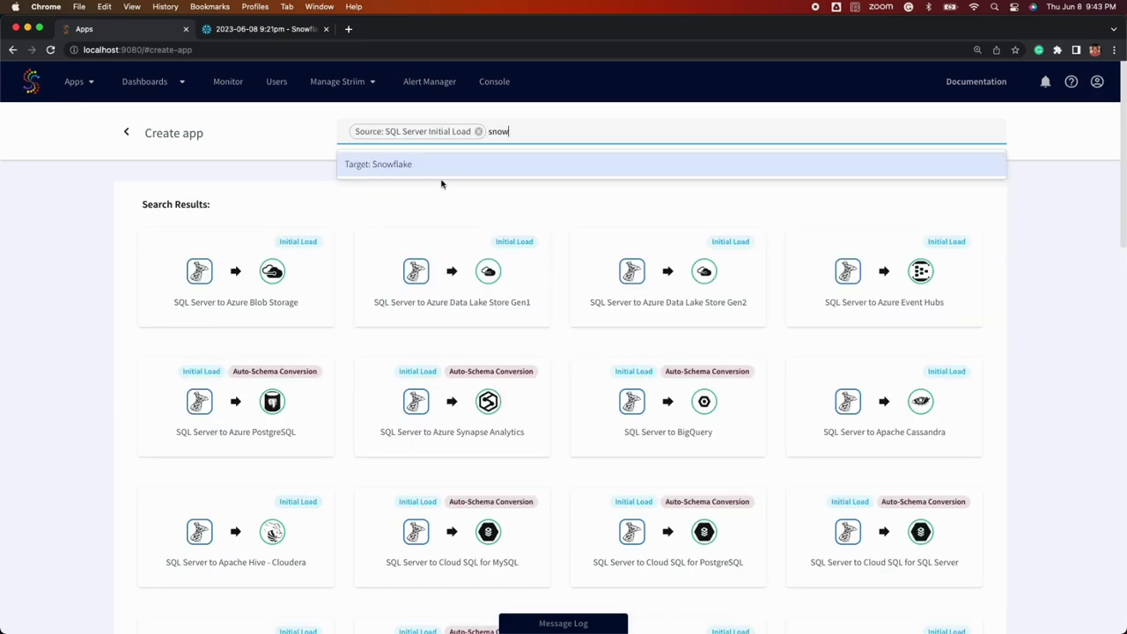
left_click(439, 170)
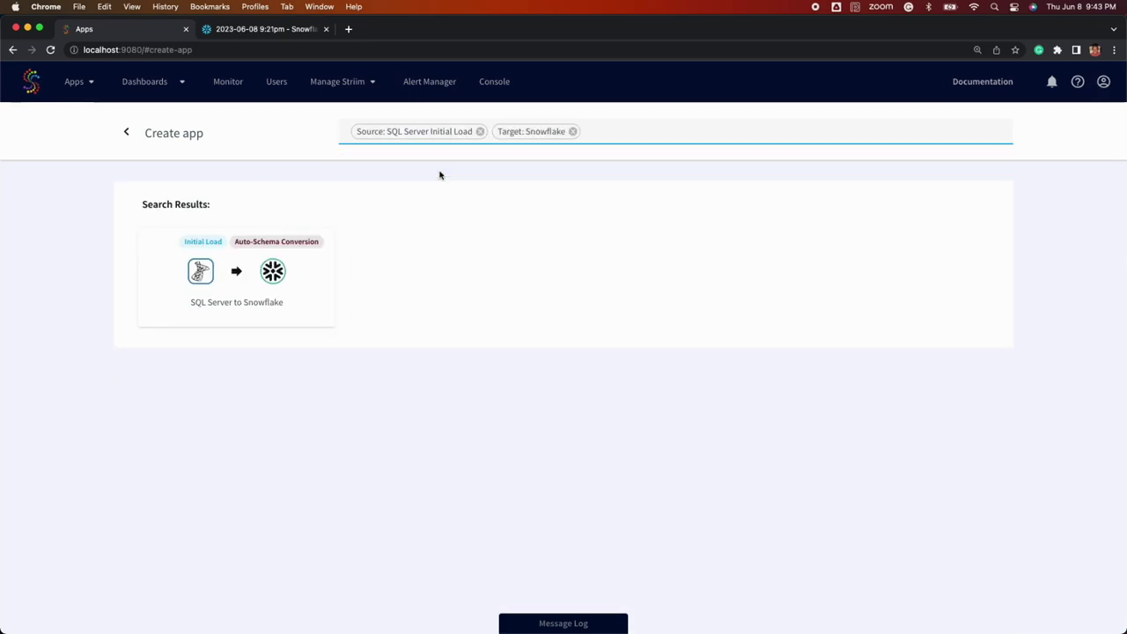
Choose the SQL Server to Snowflake template and name the app SQLServertoSnowIL
left_click(312, 264)
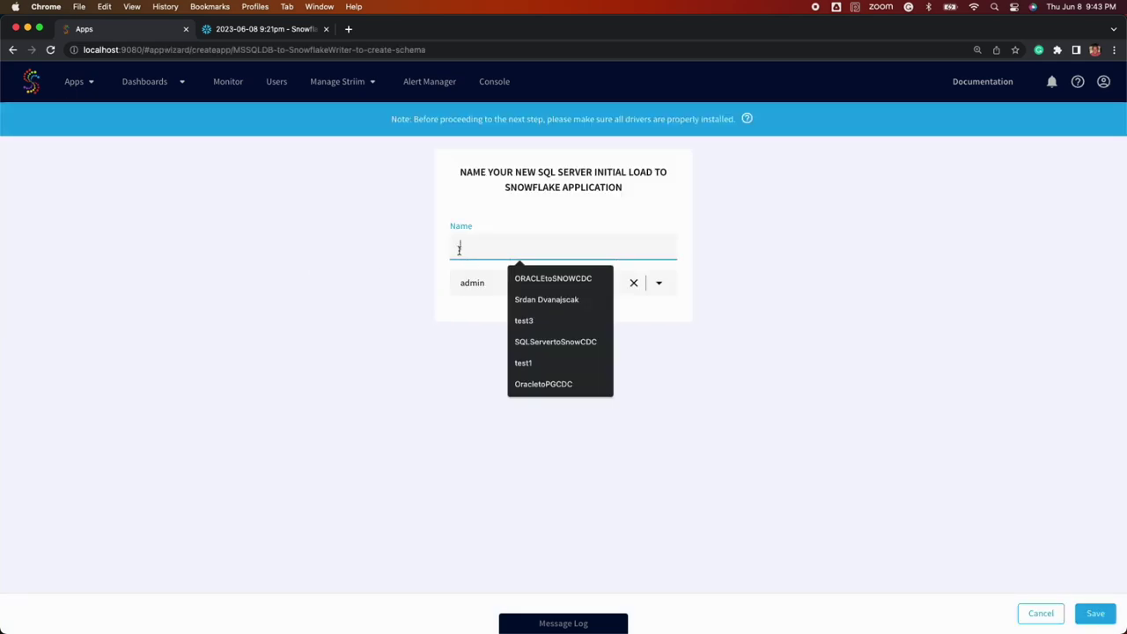
type("SQLServerto")
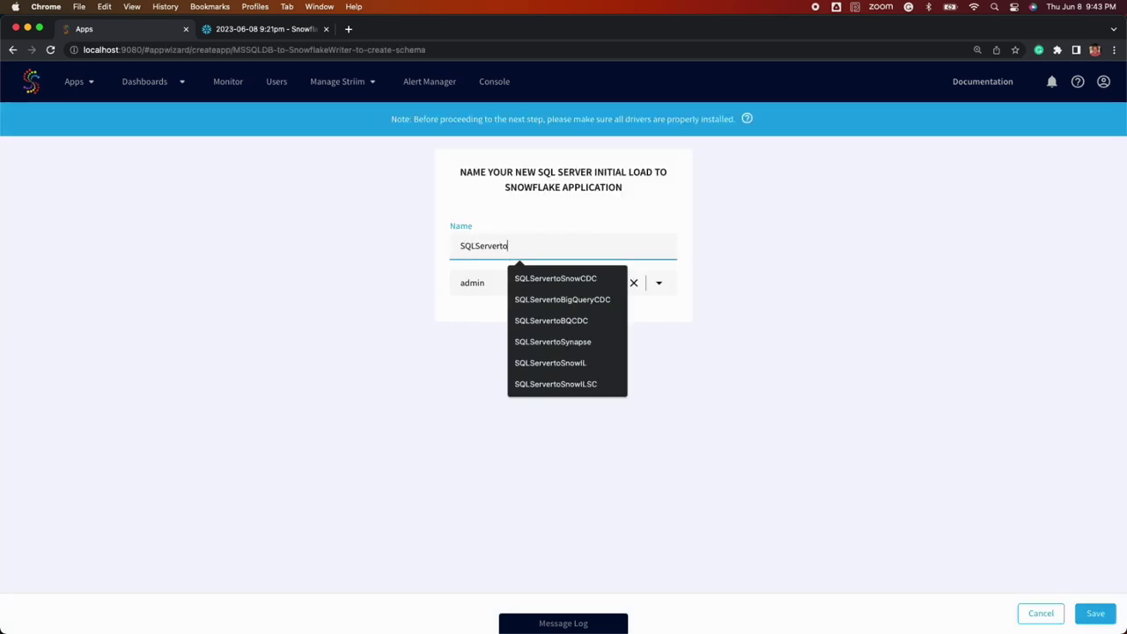
type("SNO")
key("BackSpace")
key("BackSpace")
type("nowIL")
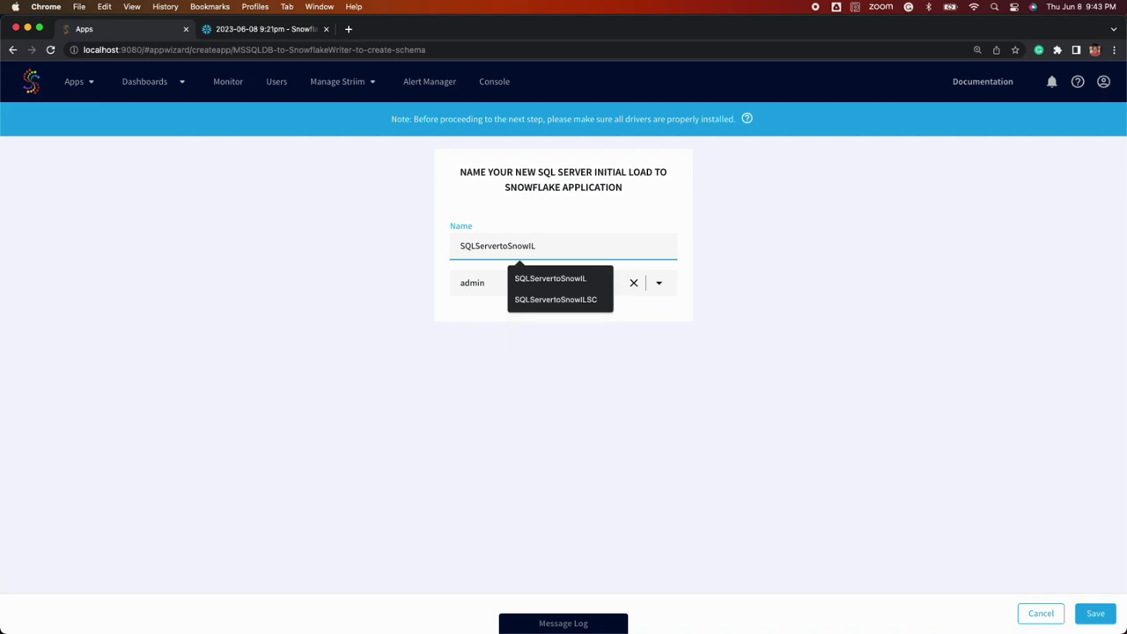
left_click(552, 280)
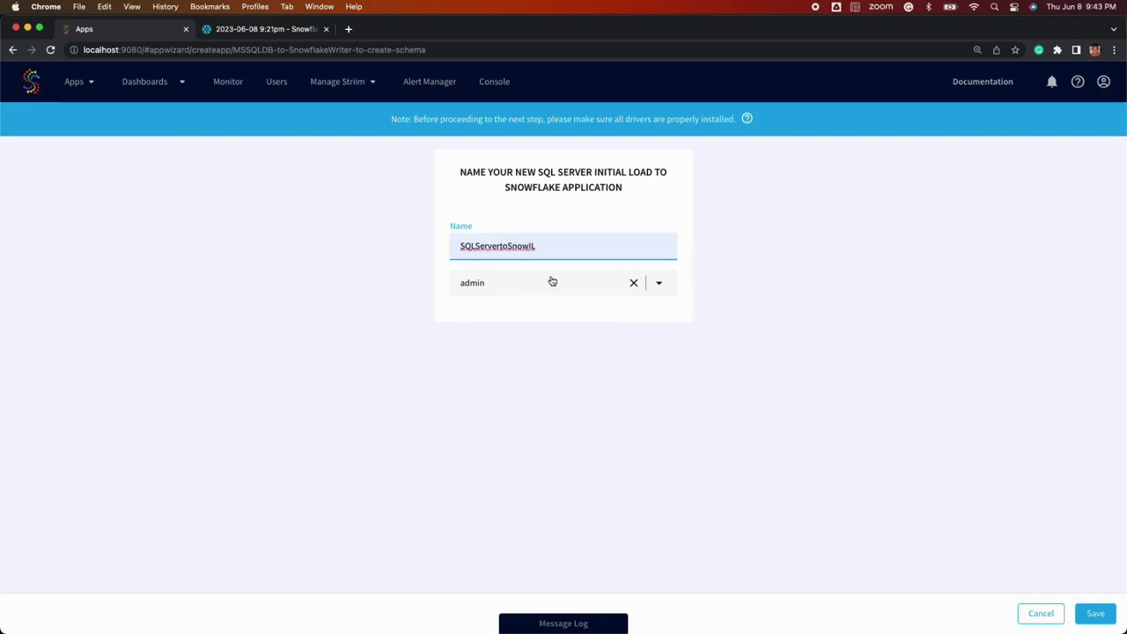
Save the app and enter source host 10.77.21.155, port 1433 and the database username
left_click(1104, 621)
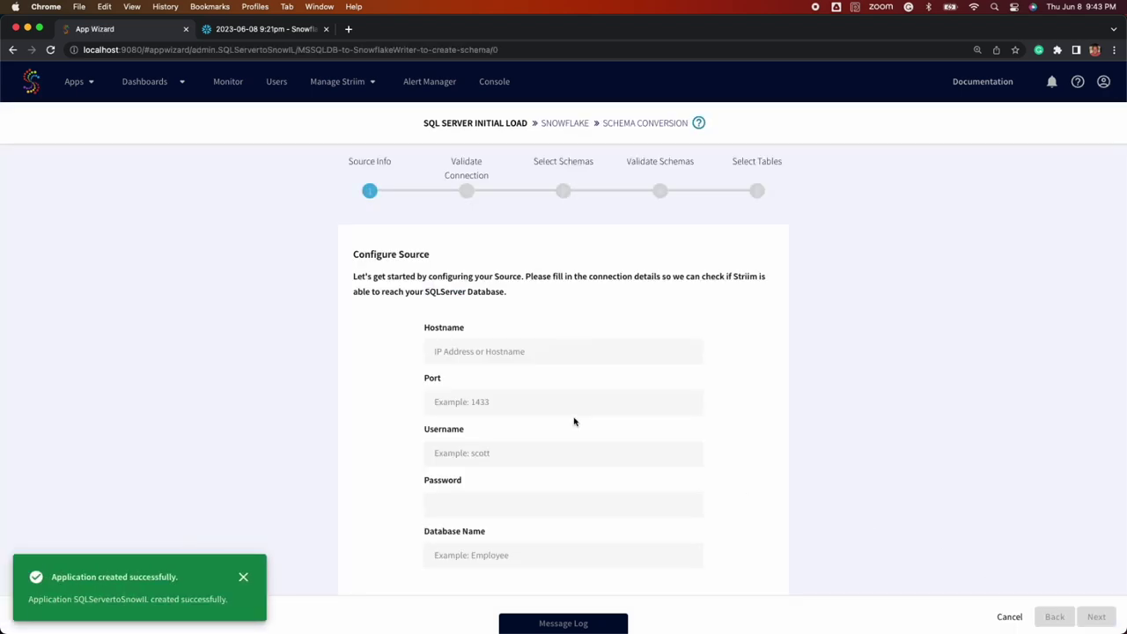
left_click(550, 351)
type("10.77.")
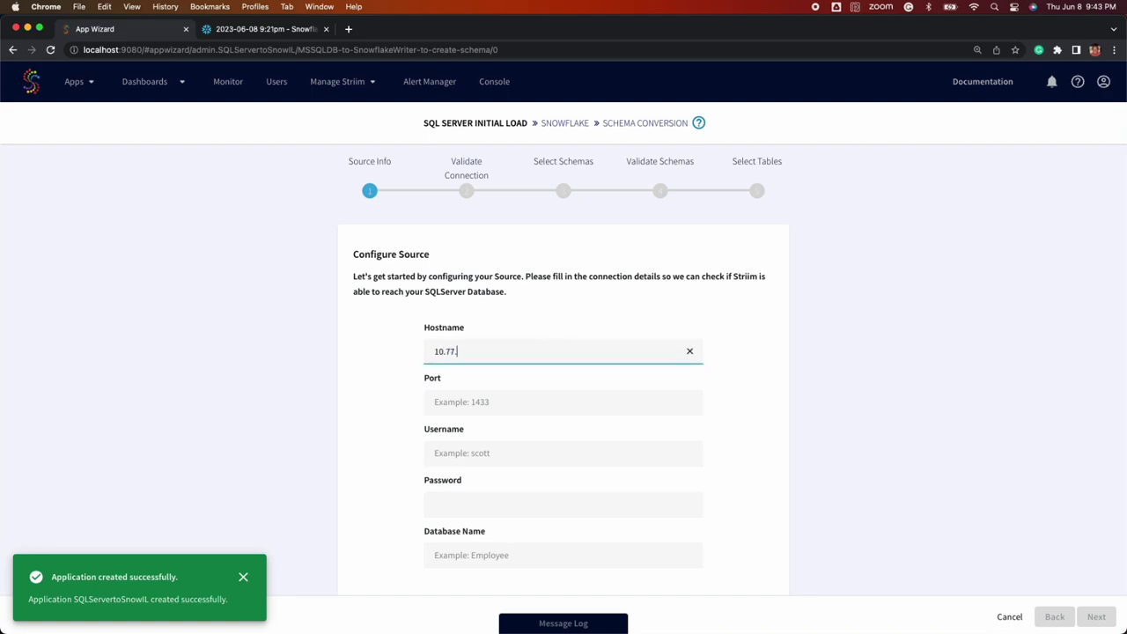
type("21.155")
key("Tab")
type("1433")
key("Tab")
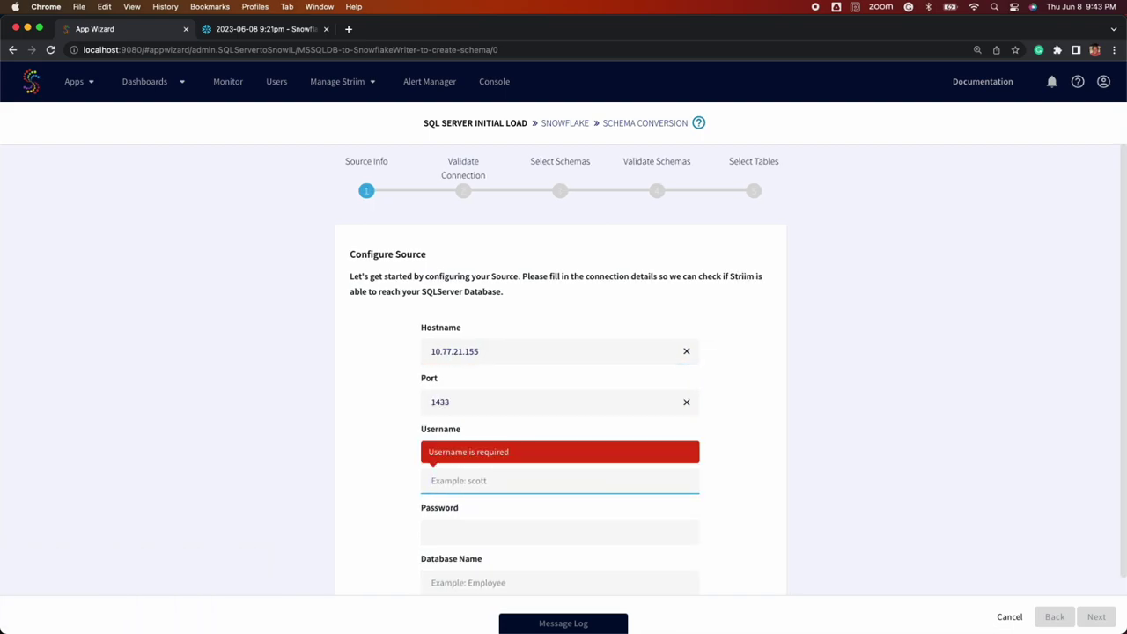
type("sa")
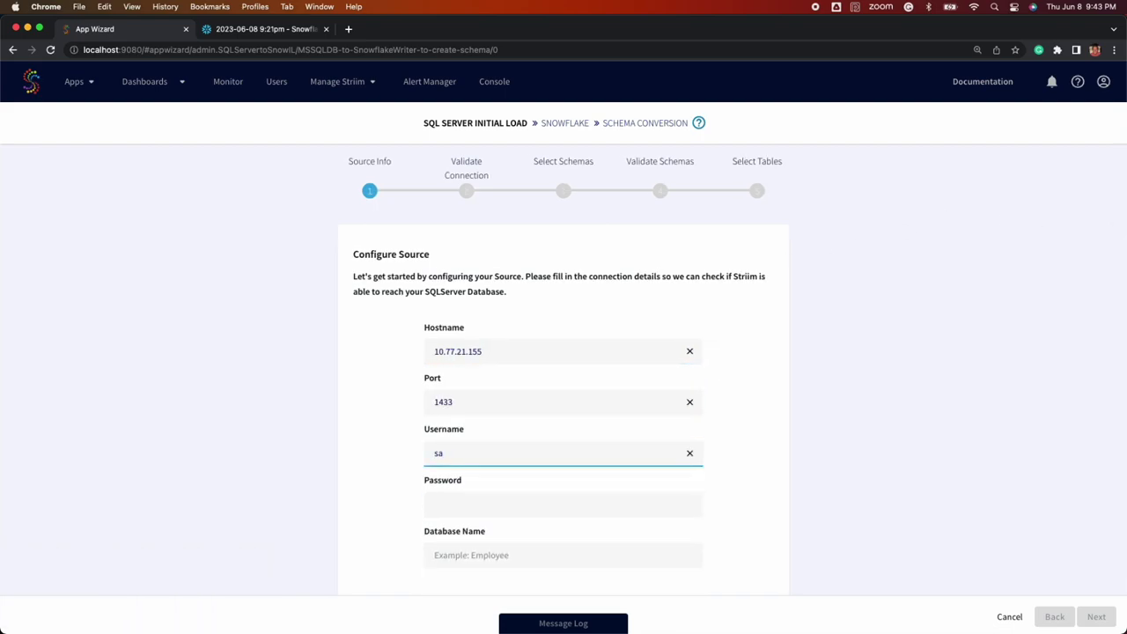
Fill in the database password and the striimdemo database name, then validate the connection
key("super+Tab")
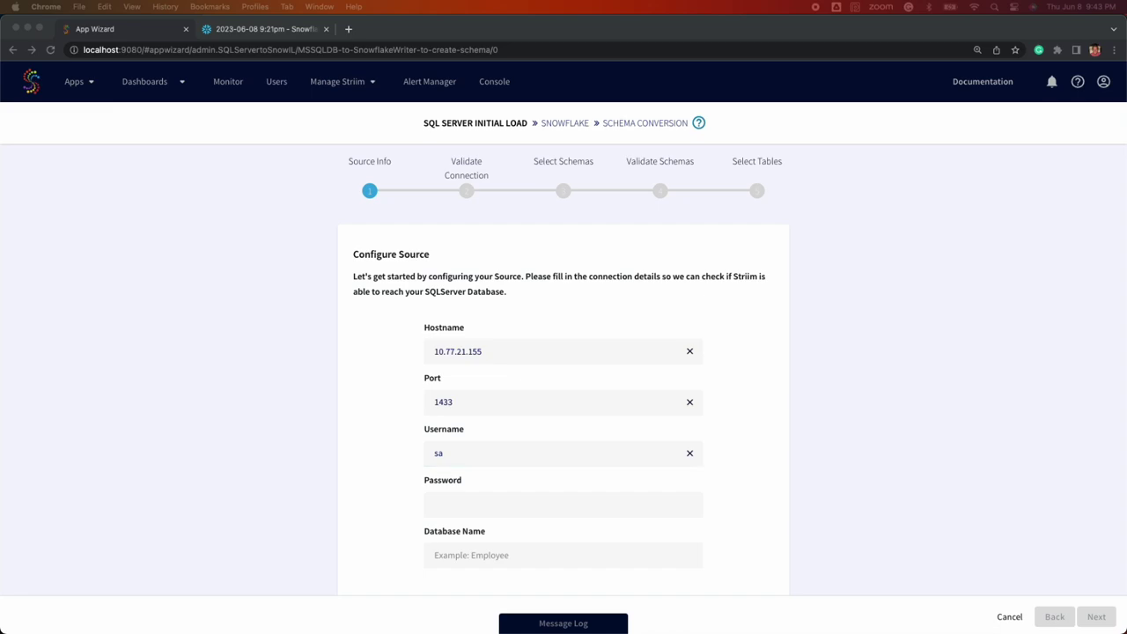
key("super+Tab")
left_click(485, 503)
key("super+v")
left_click(485, 548)
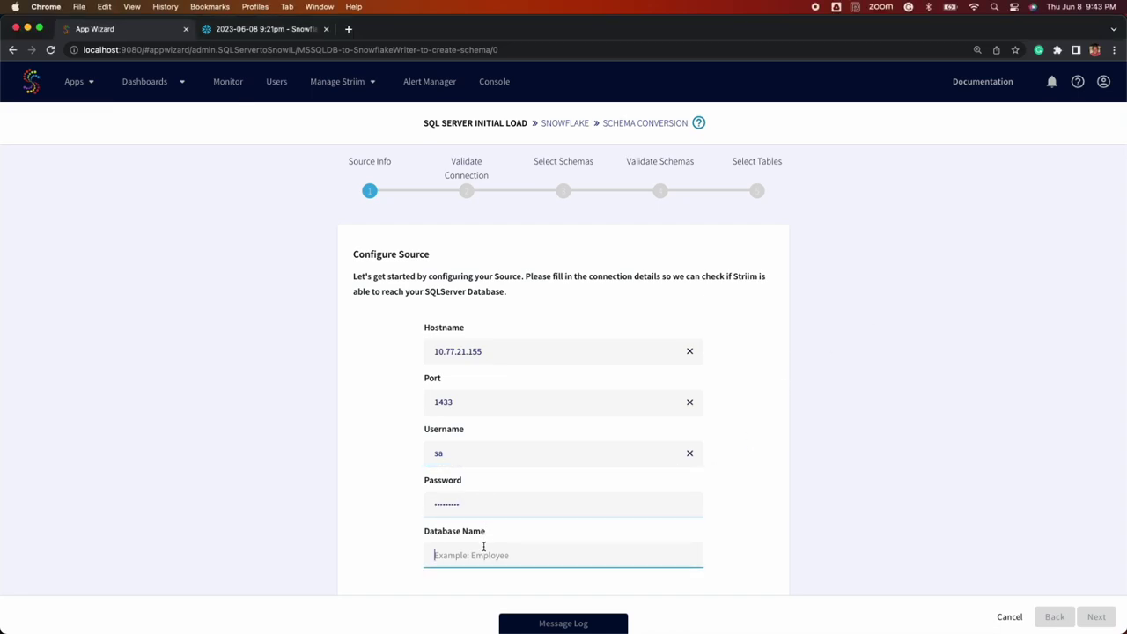
type("striimdemo")
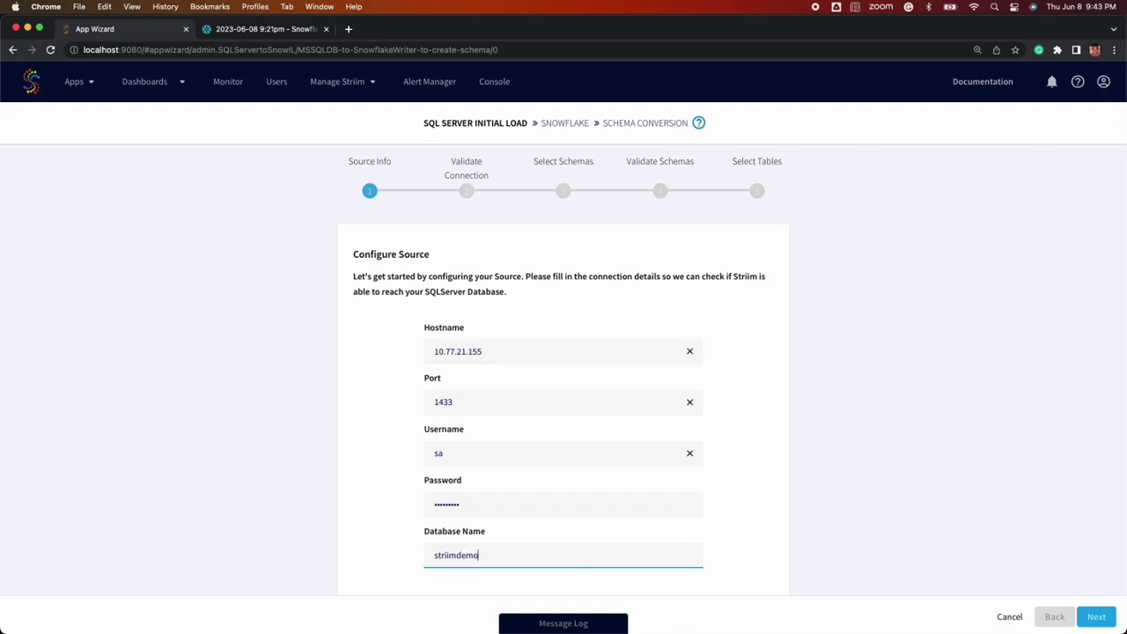
left_click(1097, 616)
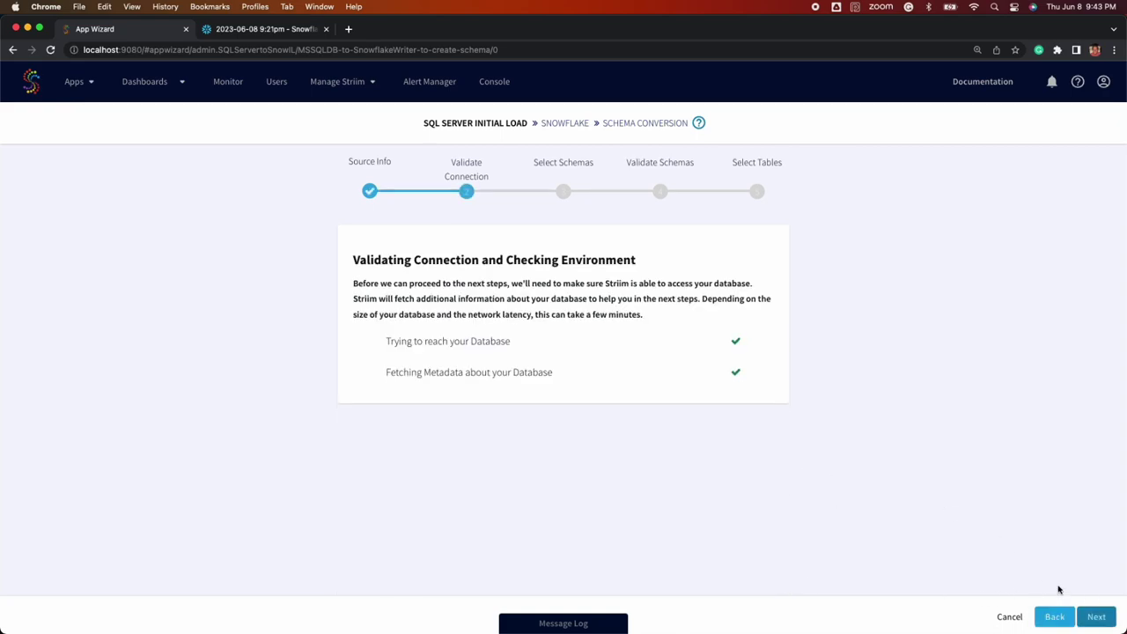
Select striim_schema, then the striim_test_table table for loading
scroll(586, 430, "down", 10)
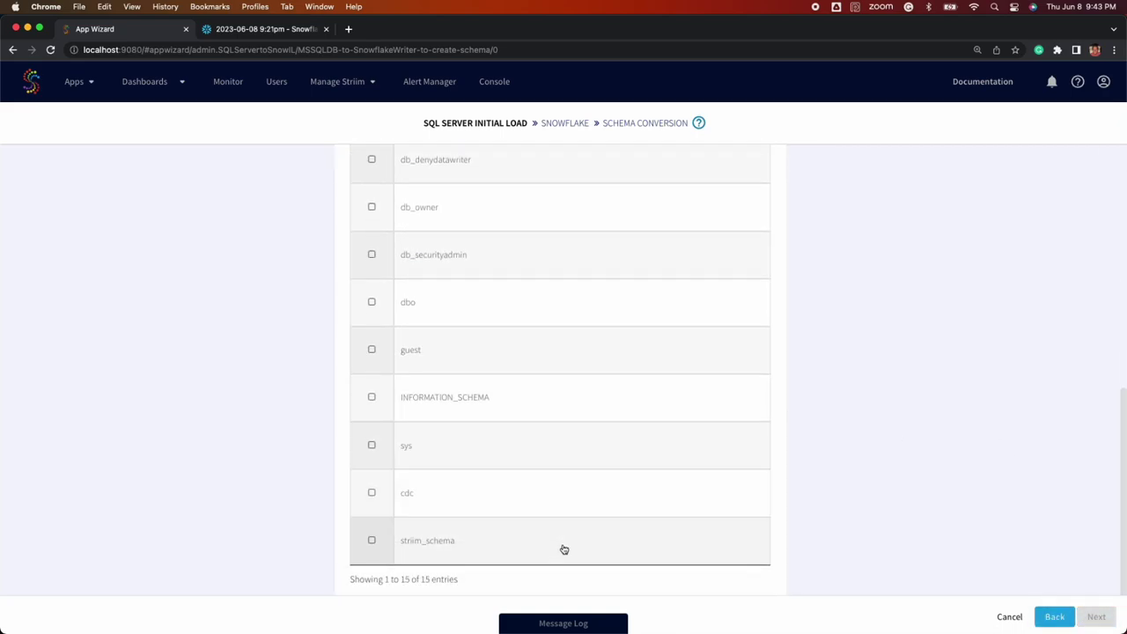
scroll(564, 550, "up", 10)
left_click(1096, 616)
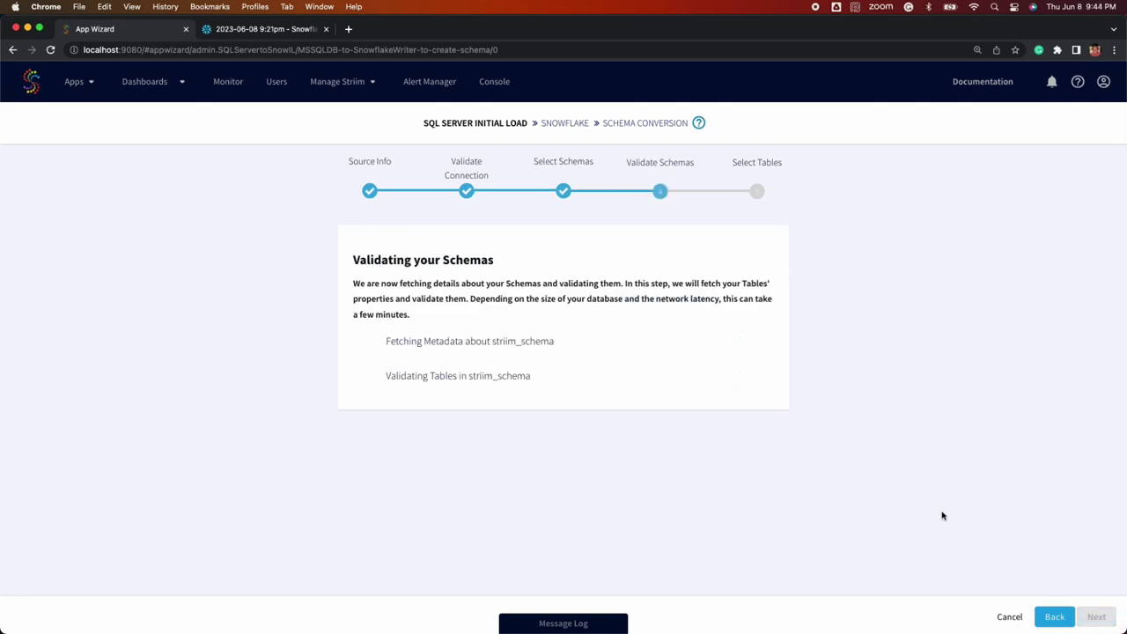
left_click(1096, 617)
left_click(522, 333)
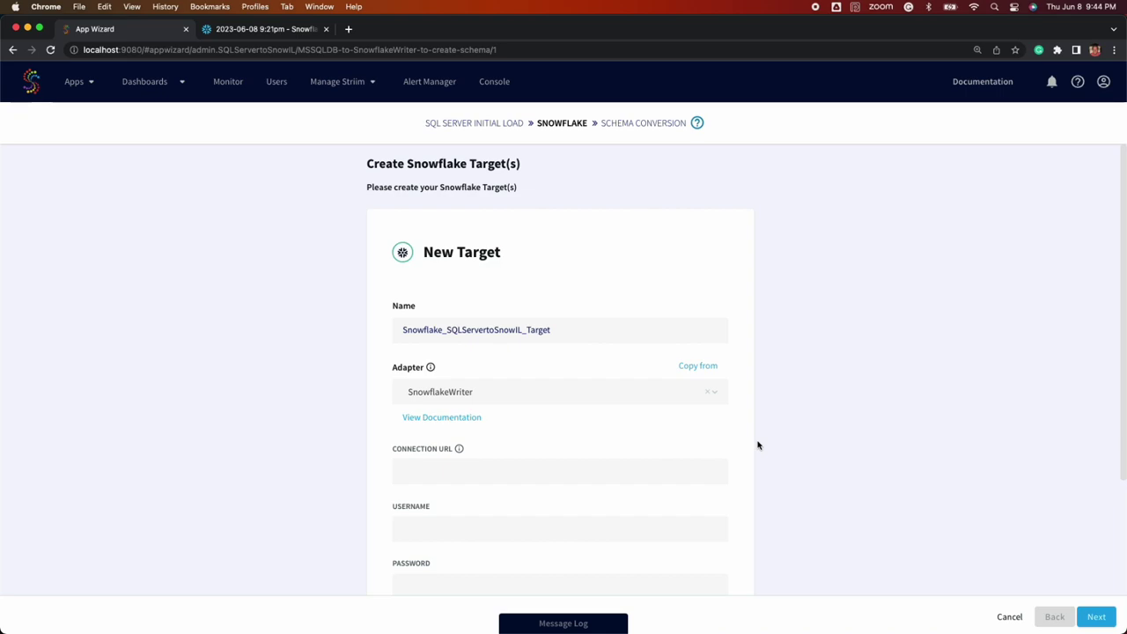
Paste the Snowflake connection URL for TEST_DB with the DEMO_WH warehouse and review its parts
left_click(448, 470)
key("super+v")
left_click_drag(443, 471, 380, 471)
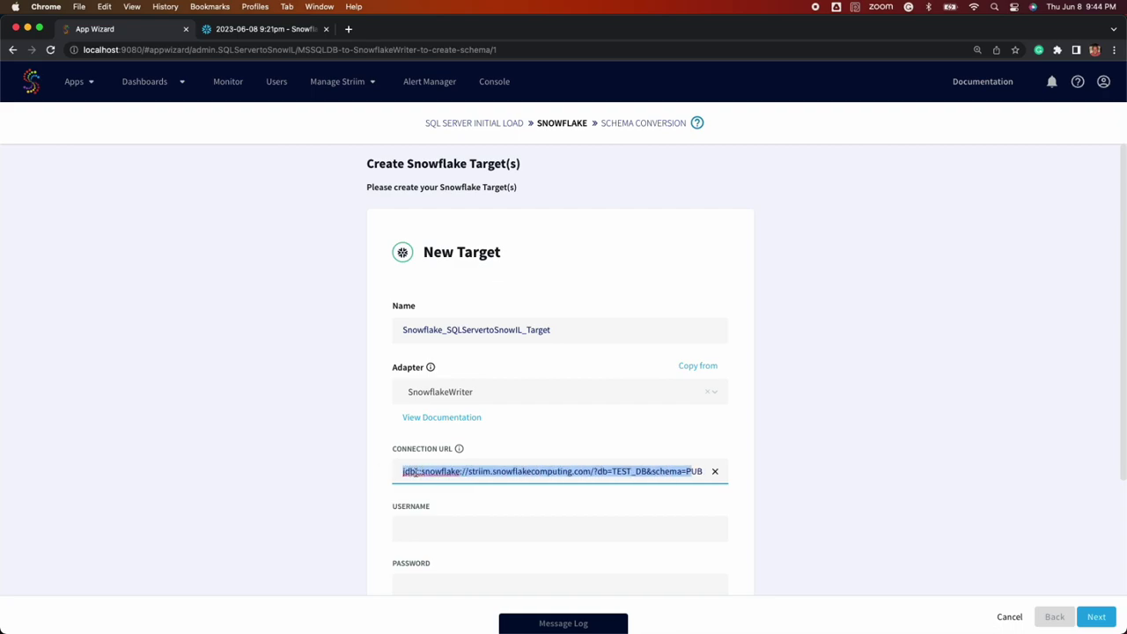
double_click(414, 472)
double_click(443, 471)
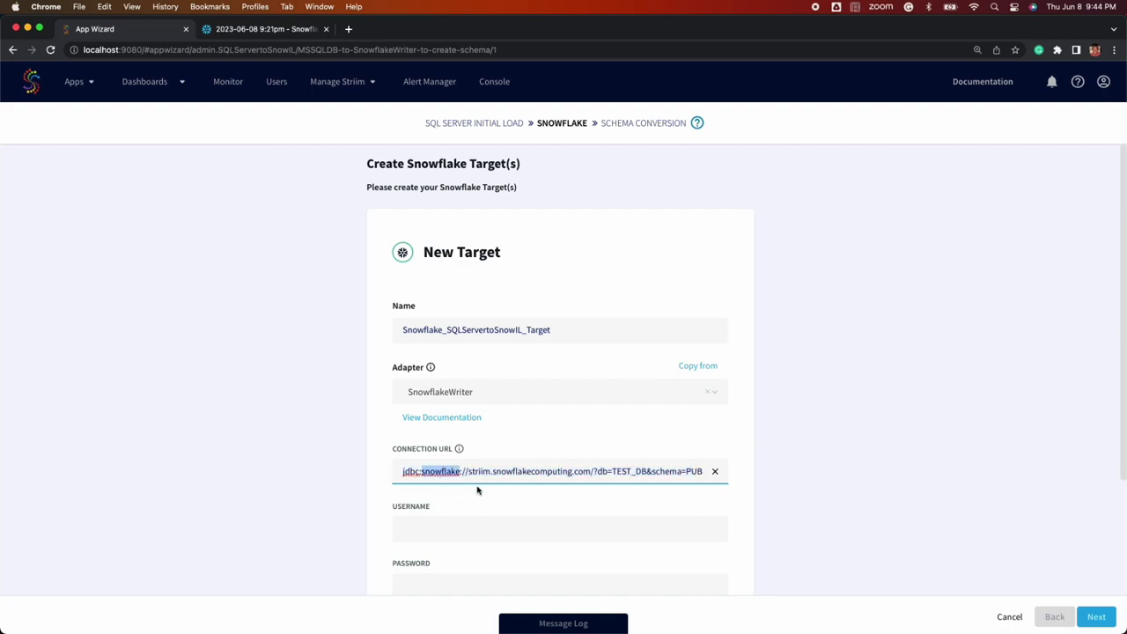
double_click(602, 471)
double_click(636, 472)
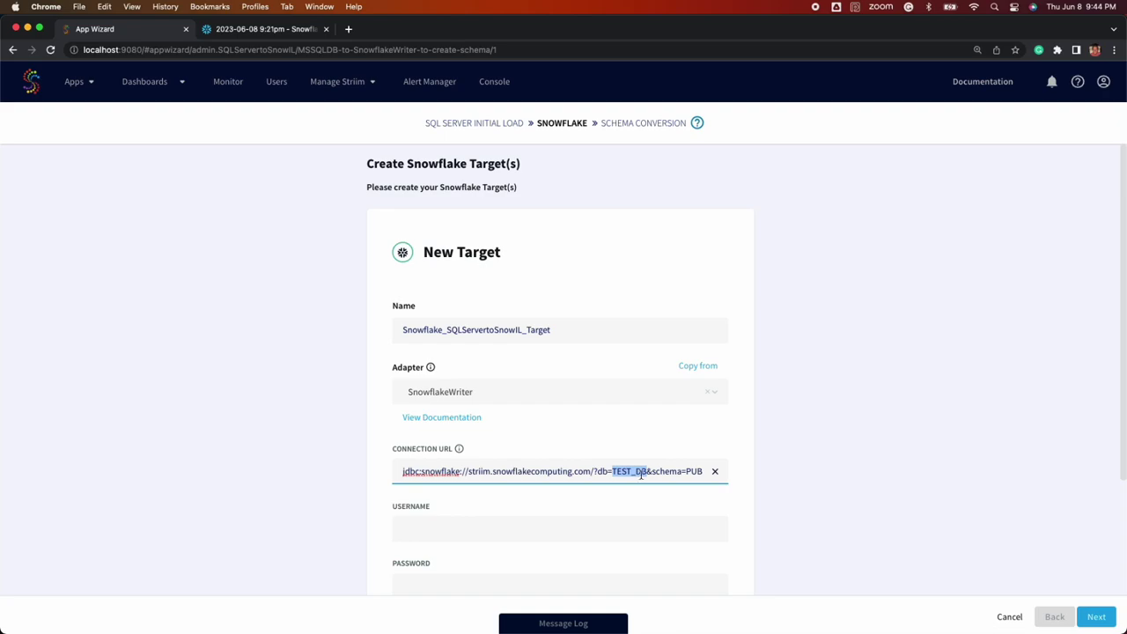
double_click(668, 472)
double_click(694, 472)
left_click_drag(675, 472, 700, 472)
double_click(564, 472)
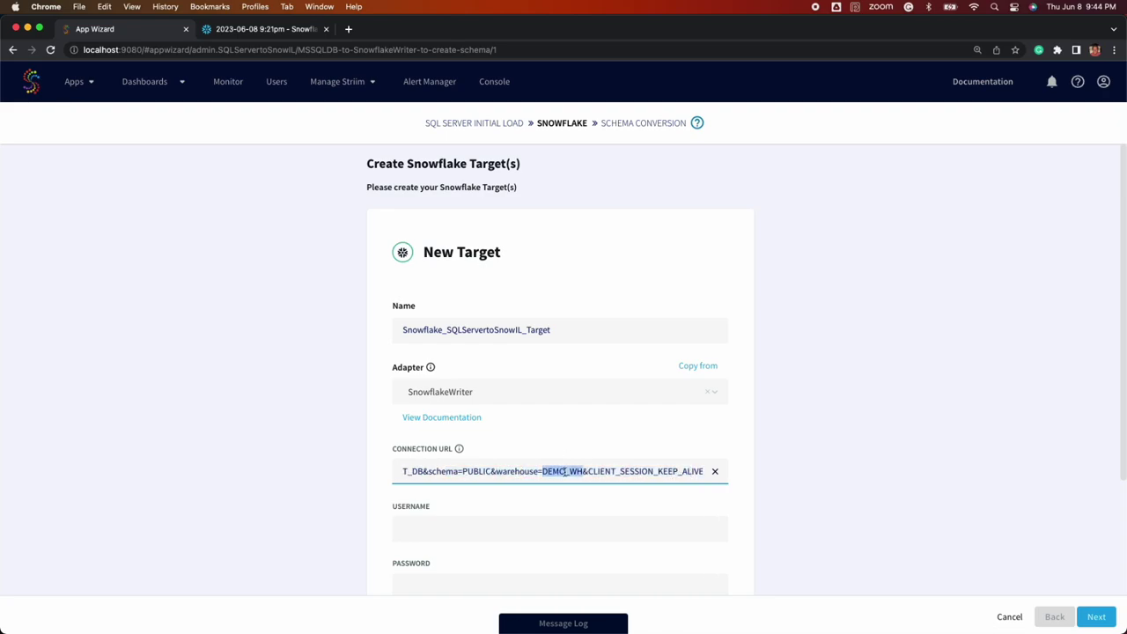
Enter the Snowflake username and the account password
left_click(536, 528)
type("Edward")
key("Tab")
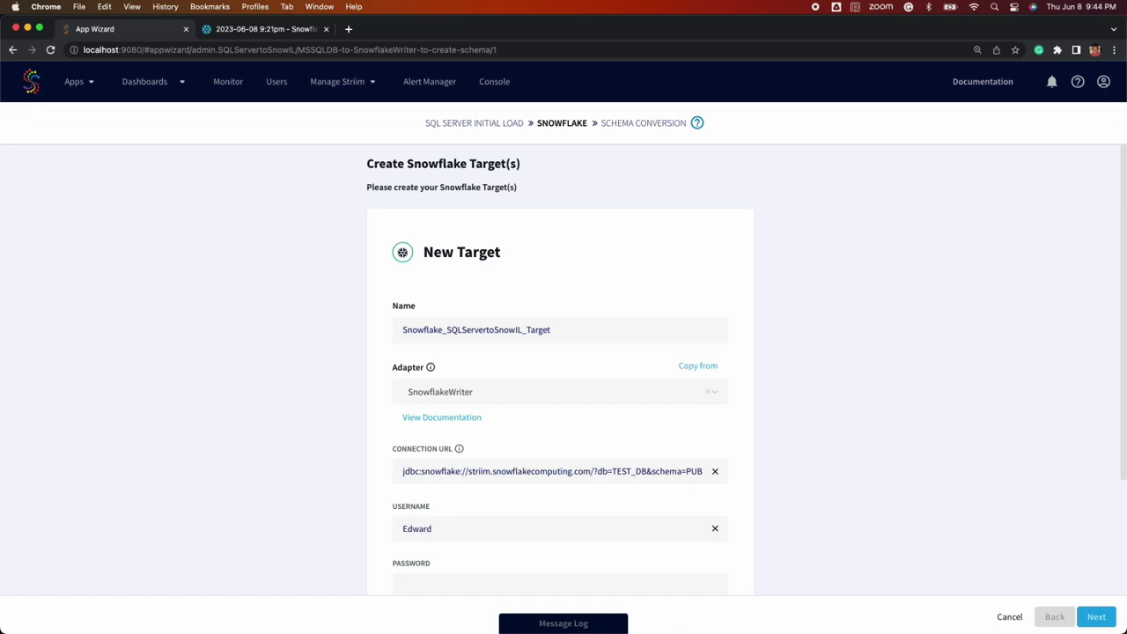
key("ctrl+v")
Change the upload policy interval from 60s to 1s and proceed to schema conversion
left_click(495, 550)
scroll(503, 499, "down", 2)
mouse_move(426, 386)
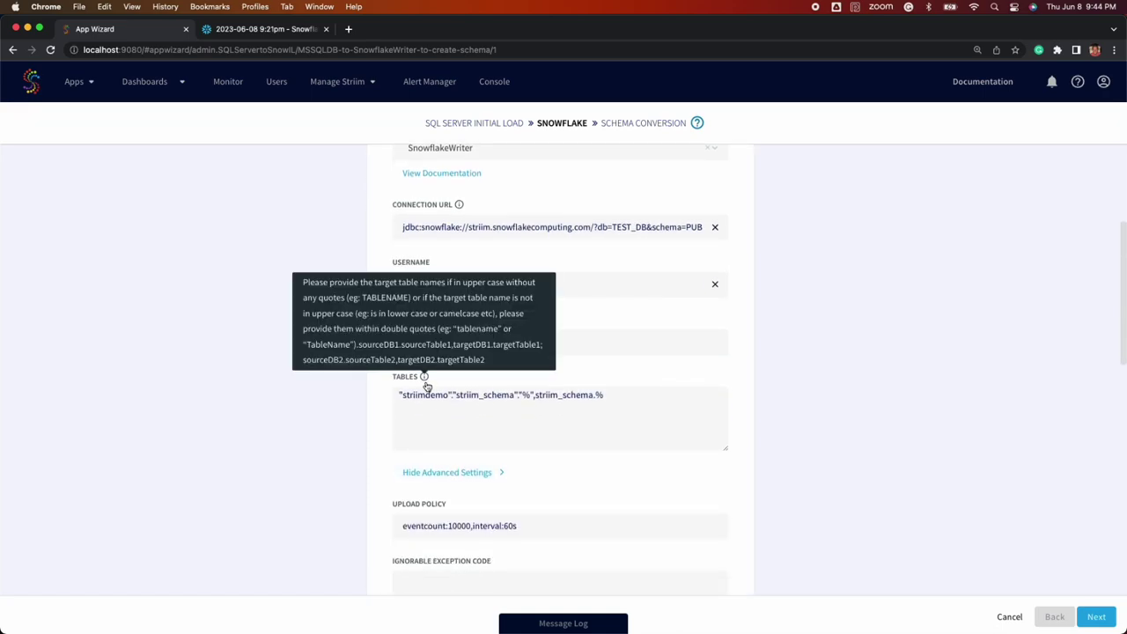
scroll(533, 478, "down", 1)
left_click(533, 479)
key("BackSpace")
key("BackSpace")
key("BackSpace")
type("1s")
scroll(375, 498, "down", 1)
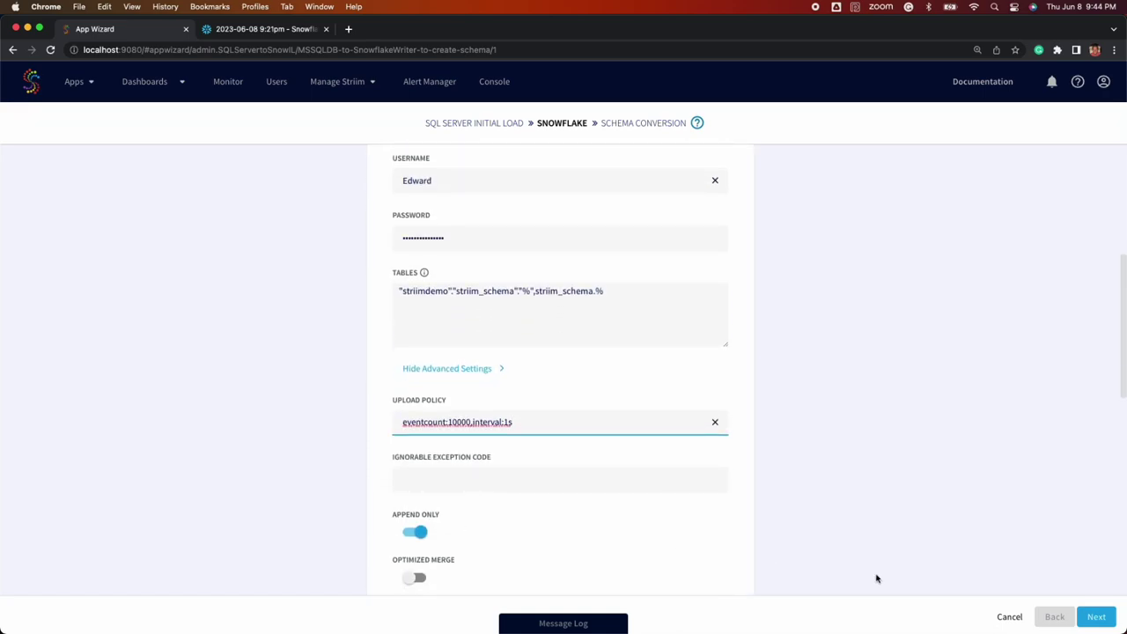
left_click(1111, 621)
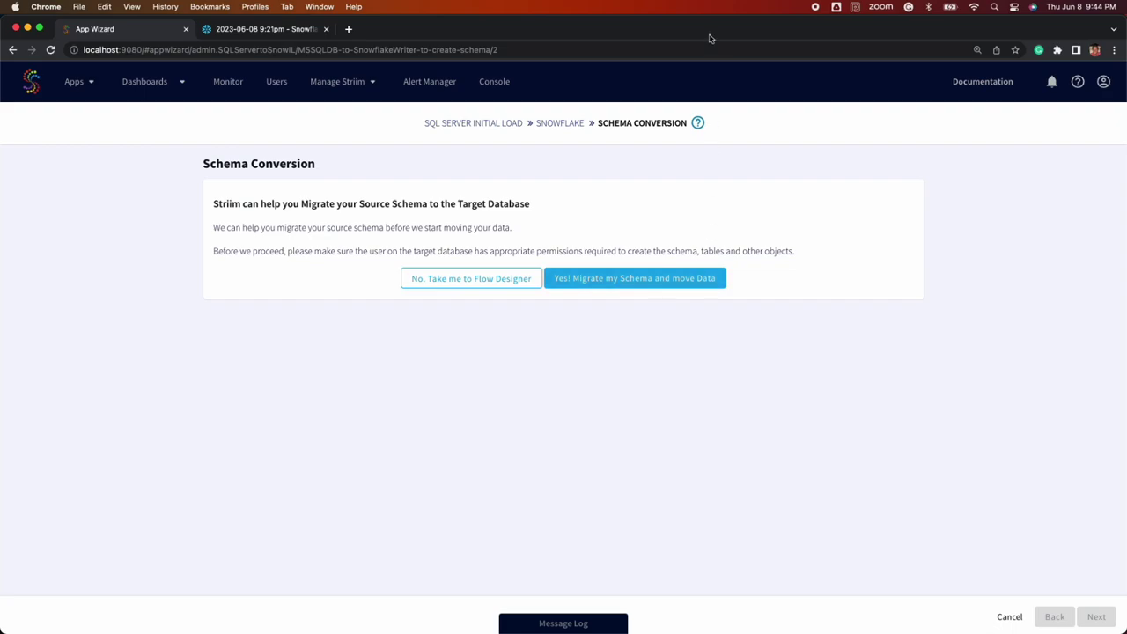
key("ctrl+alt+Left")
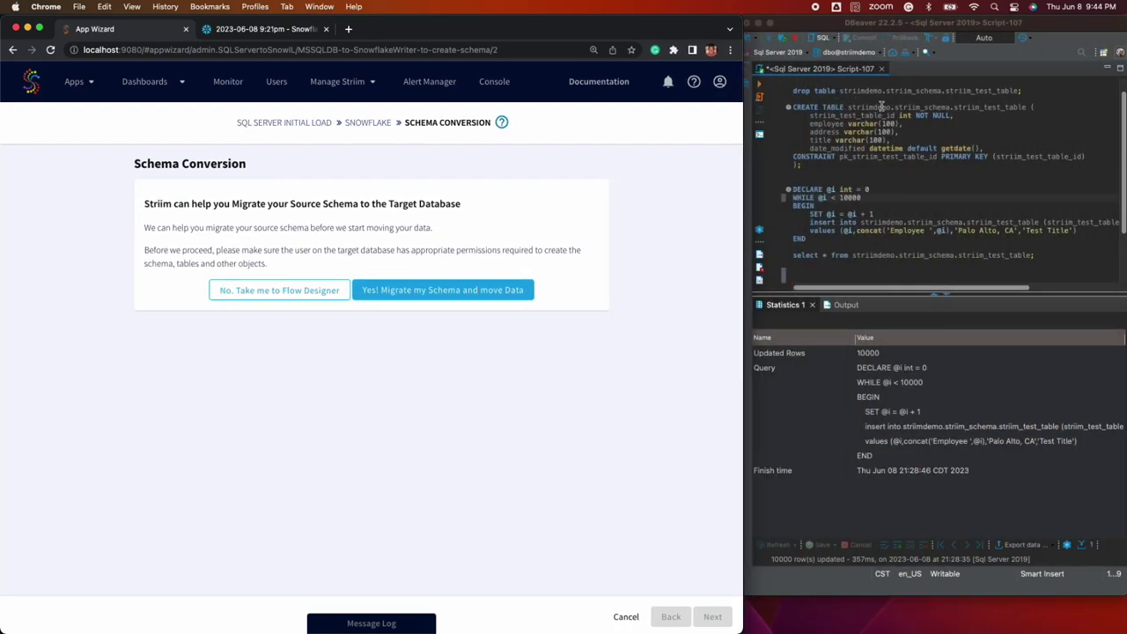
Run select * on striim_test_table plus a select count(*) query showing 10,000 rows
left_click(826, 254)
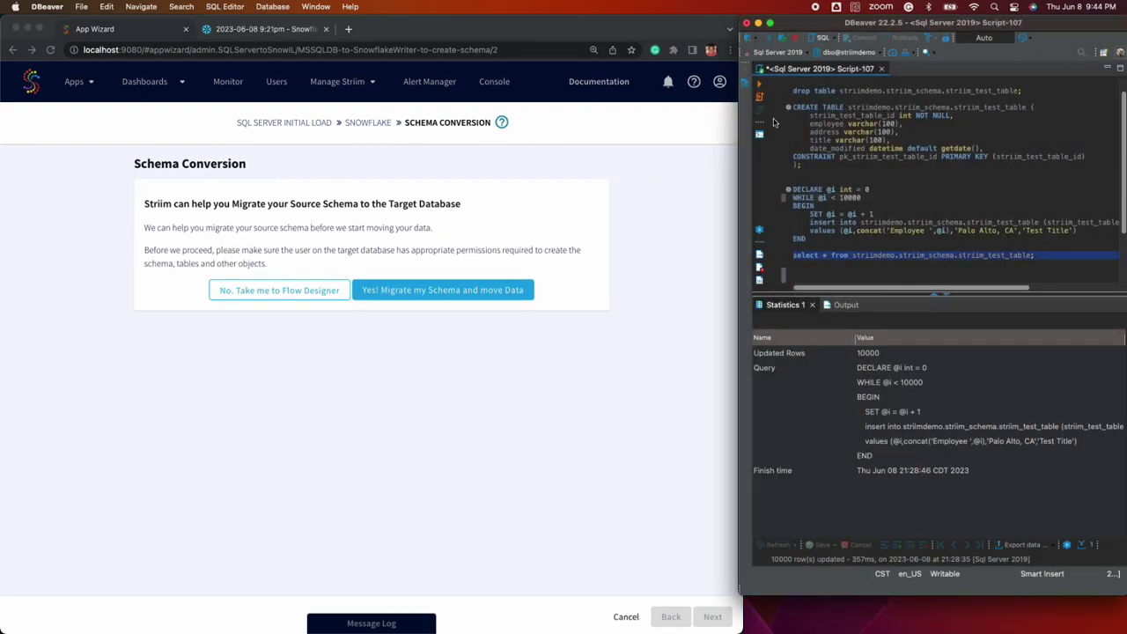
key("super+Return")
key("Return")
type("select count(*)")
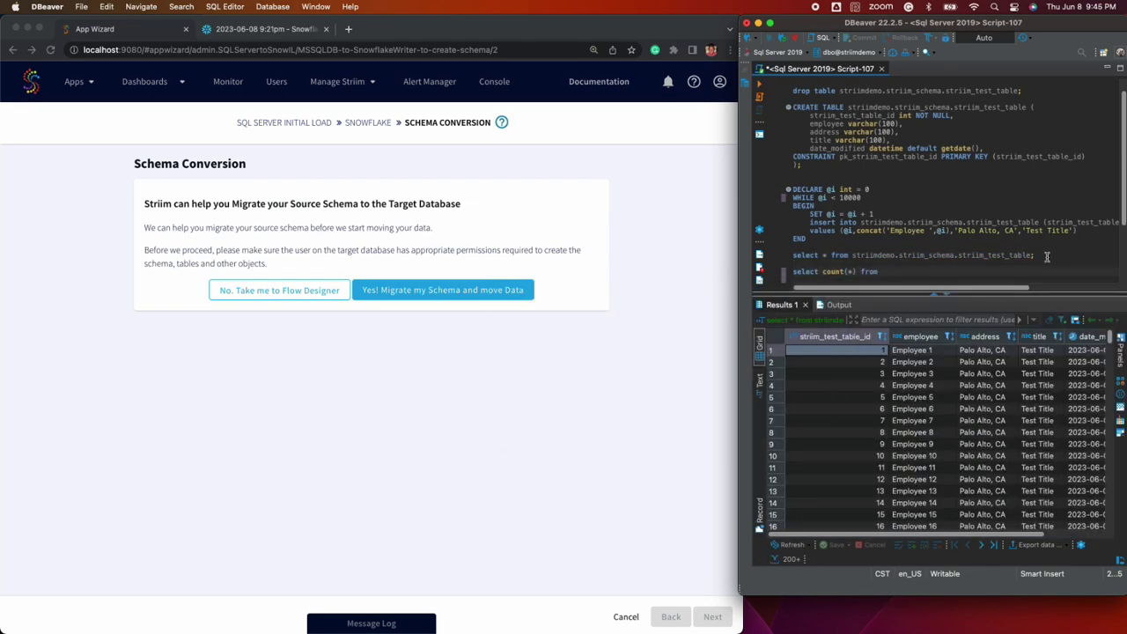
type(" from")
left_click_drag(1047, 256, 852, 256)
key("super+c")
left_click(902, 275)
key("super+v")
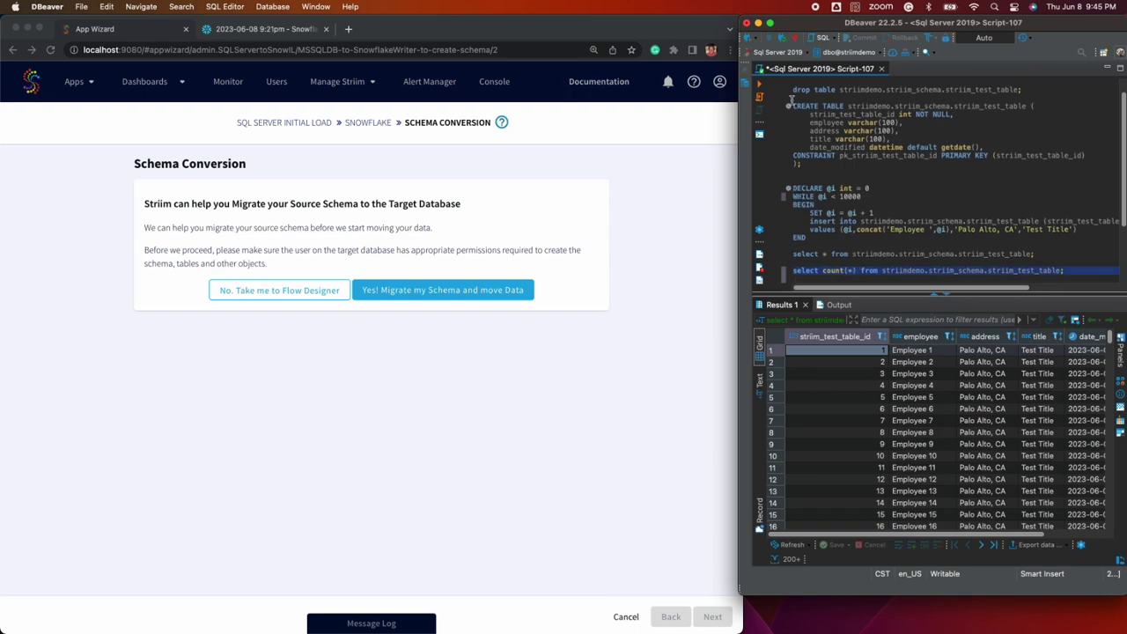
key("super+Return")
key("Up")
key("Up")
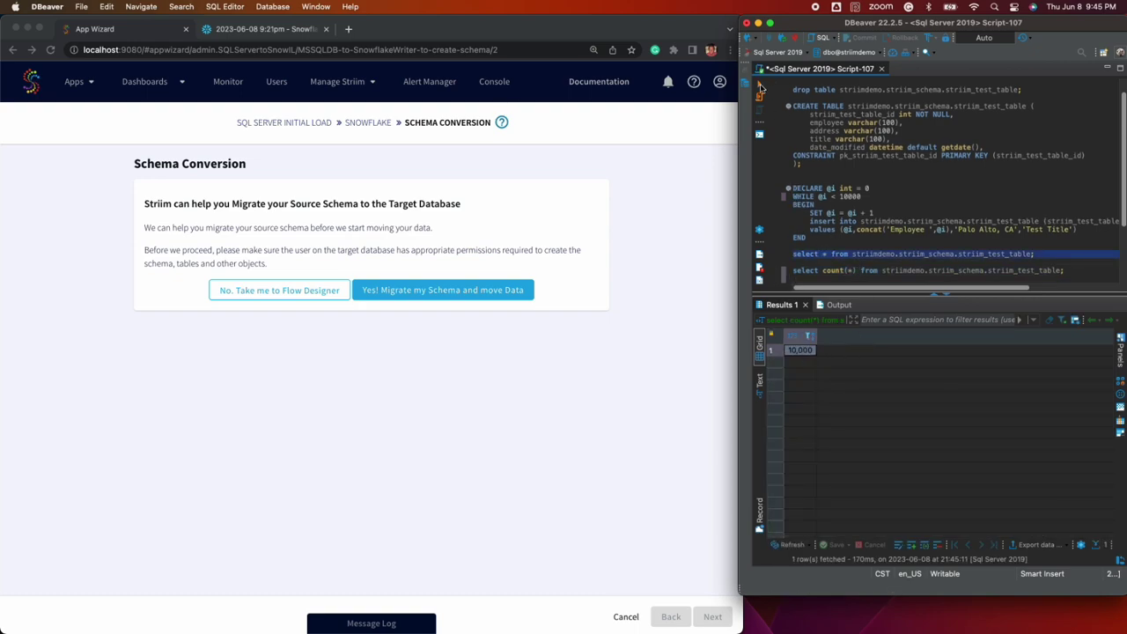
left_click(760, 86)
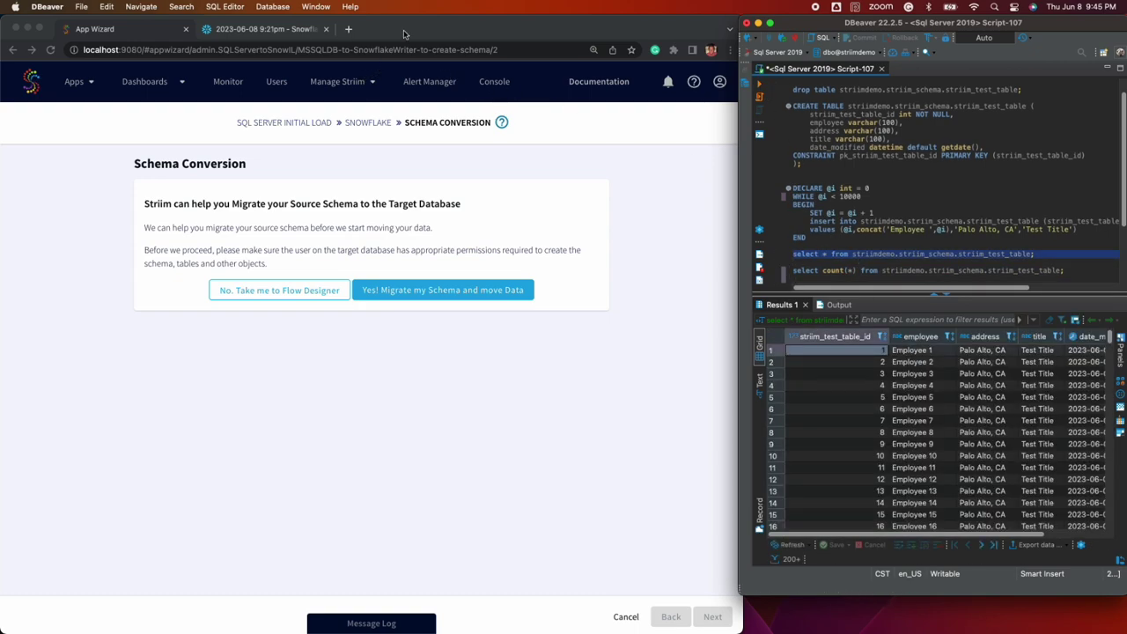
double_click(404, 34)
Confirm in Snowflake that STRIIM_SCHEMA doesn't exist, then launch schema migration and data movement
left_click(307, 29)
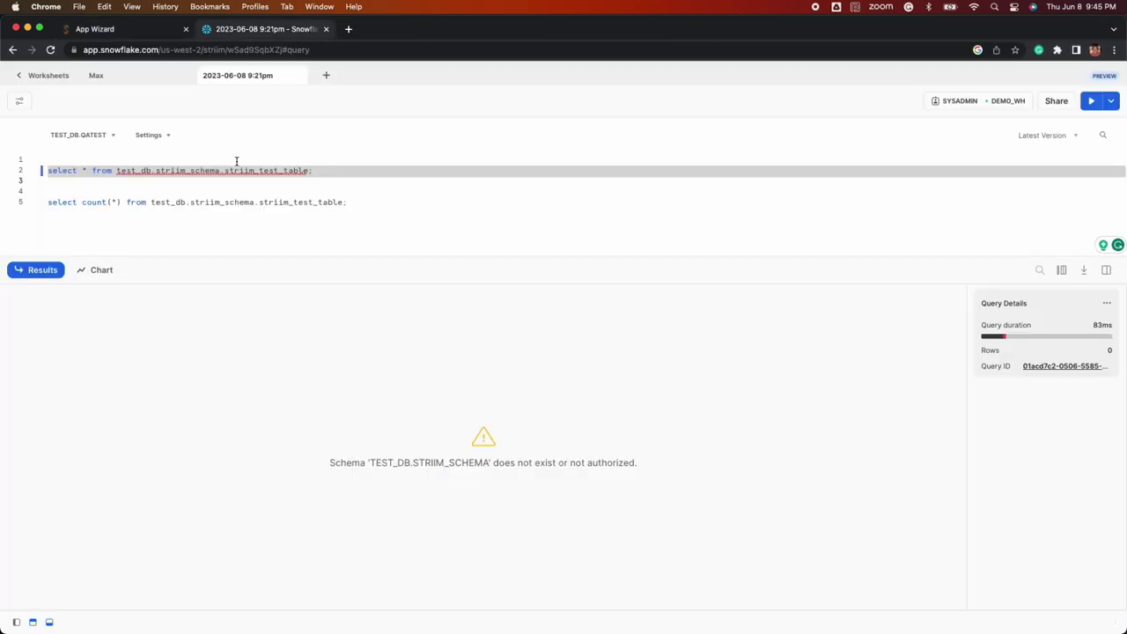
left_click(1091, 100)
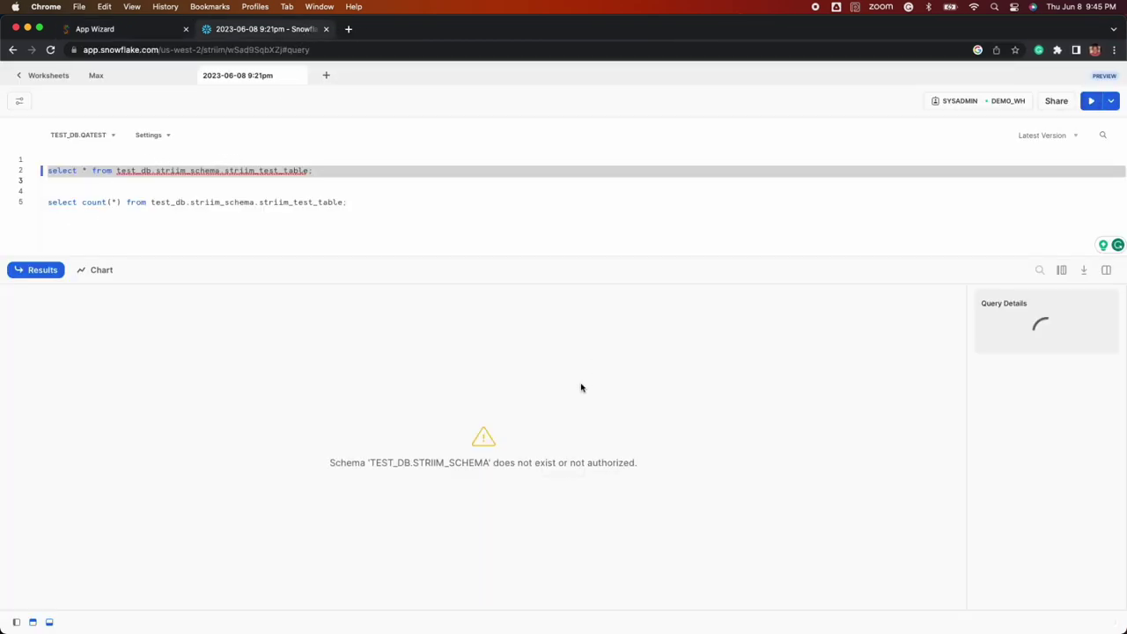
left_click_drag(350, 464, 487, 466)
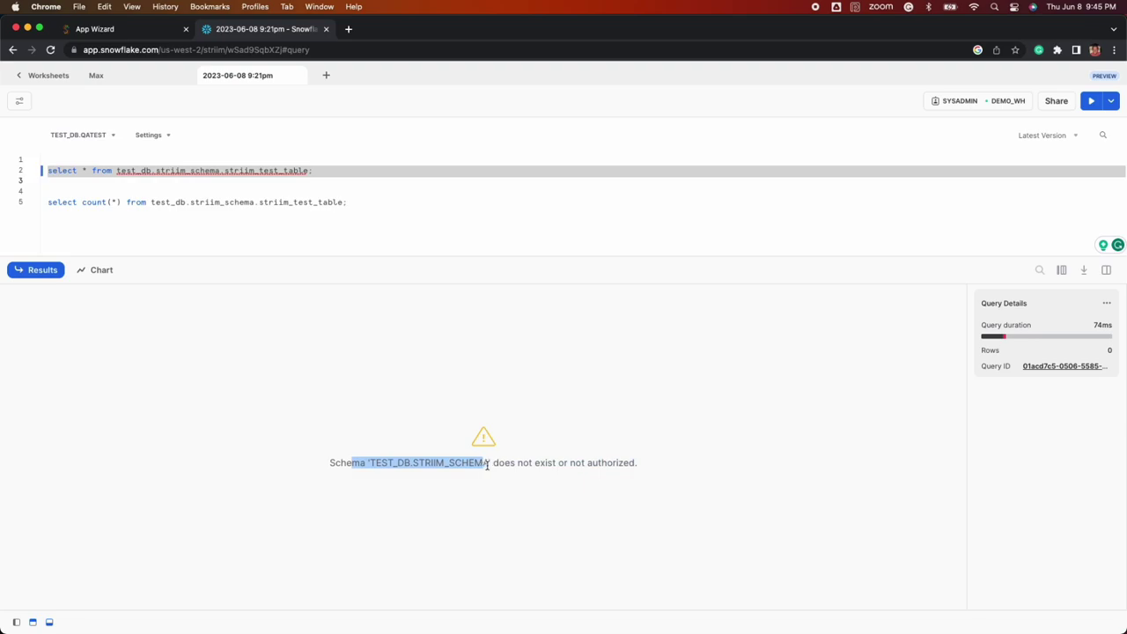
triple_click(570, 464)
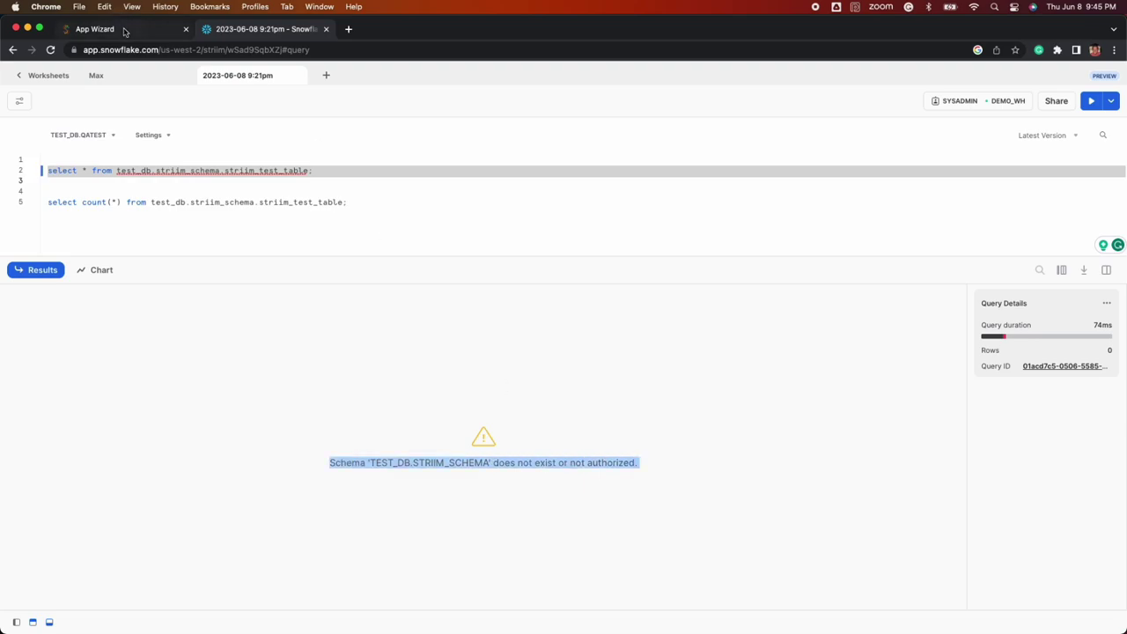
left_click(124, 31)
left_click(636, 280)
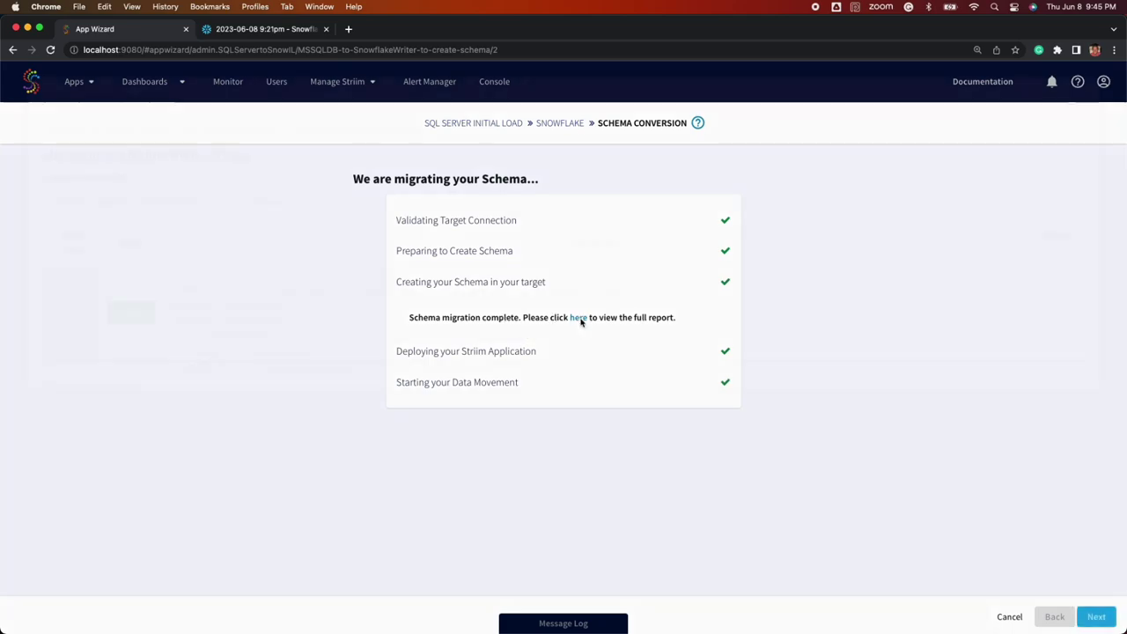
Check the conversion report's DDL showing striim_test_table created, close it and continue
left_click(580, 318)
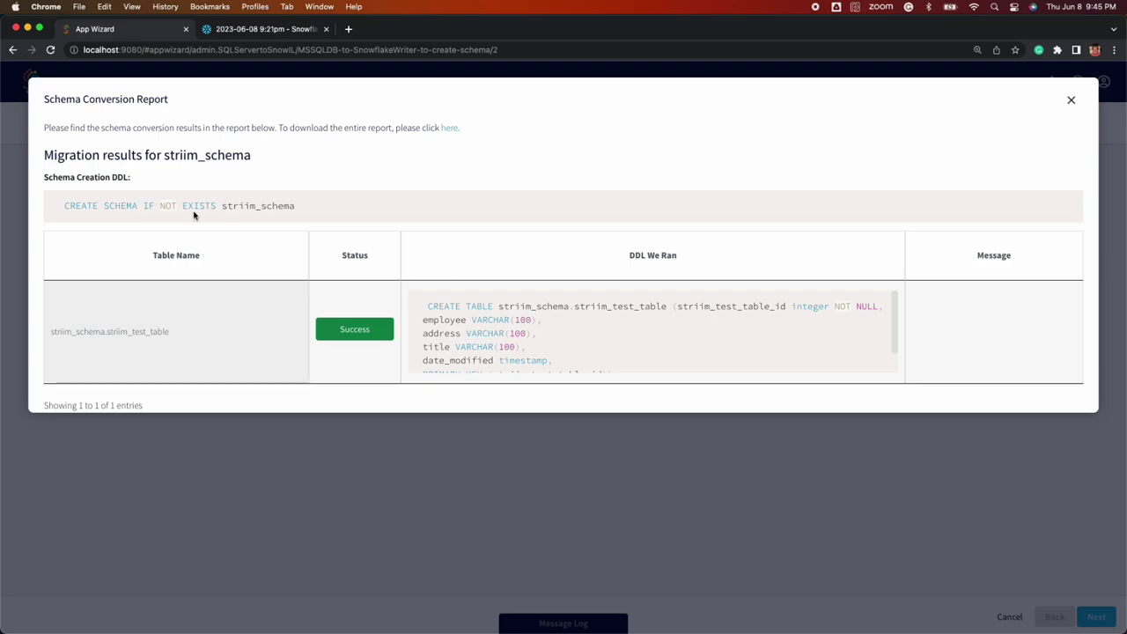
scroll(531, 315, "down", 1)
scroll(537, 319, "down", 2)
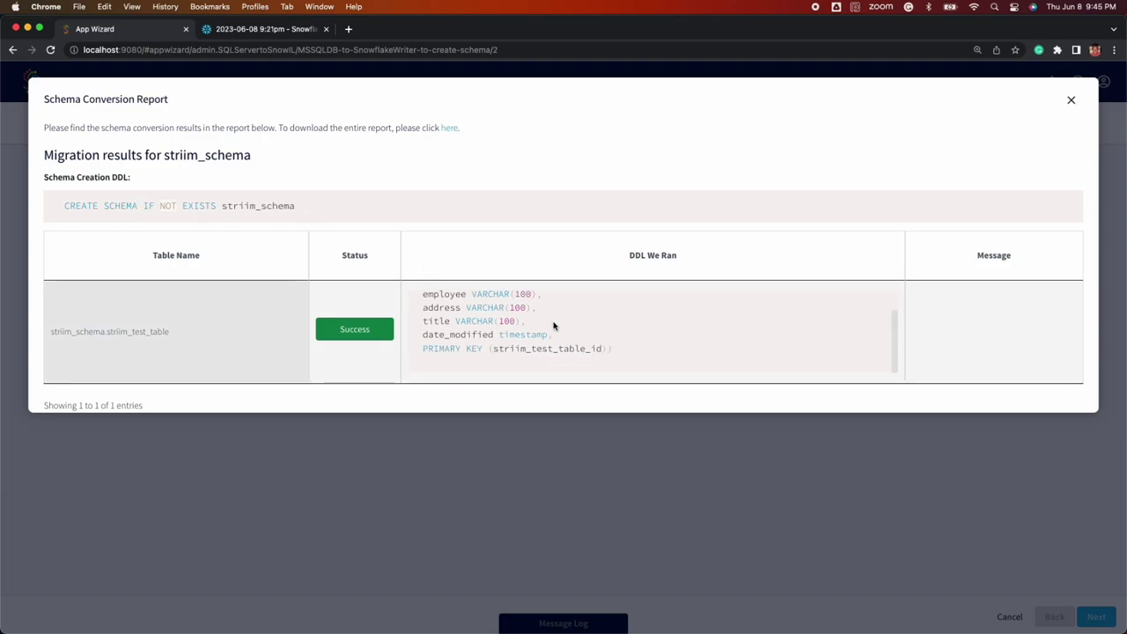
scroll(554, 325, "up", 2)
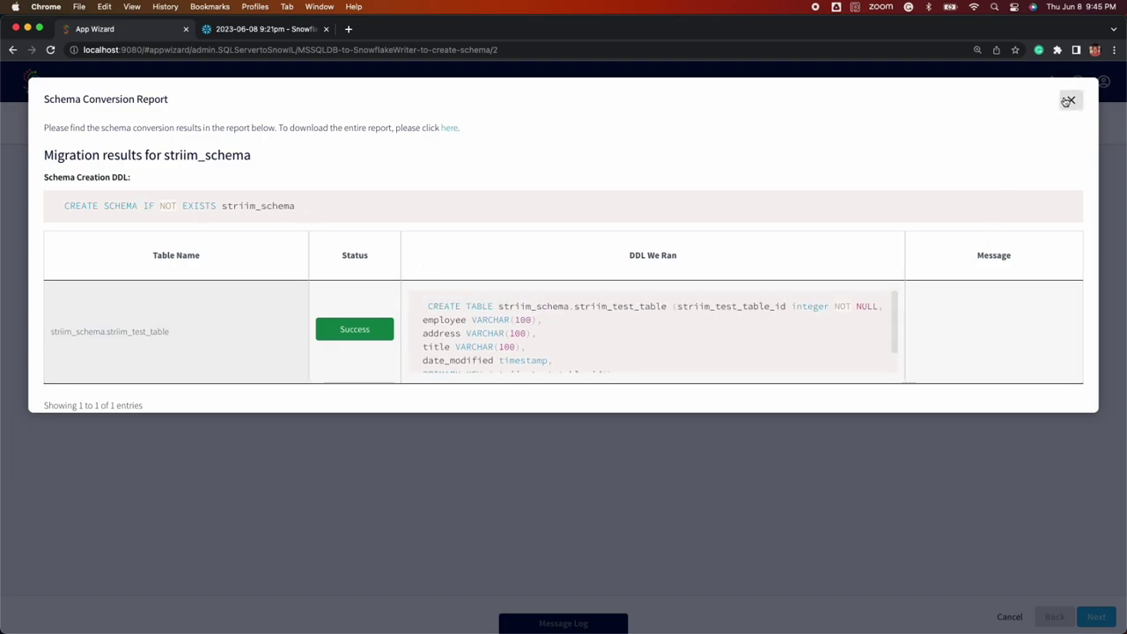
left_click(1070, 100)
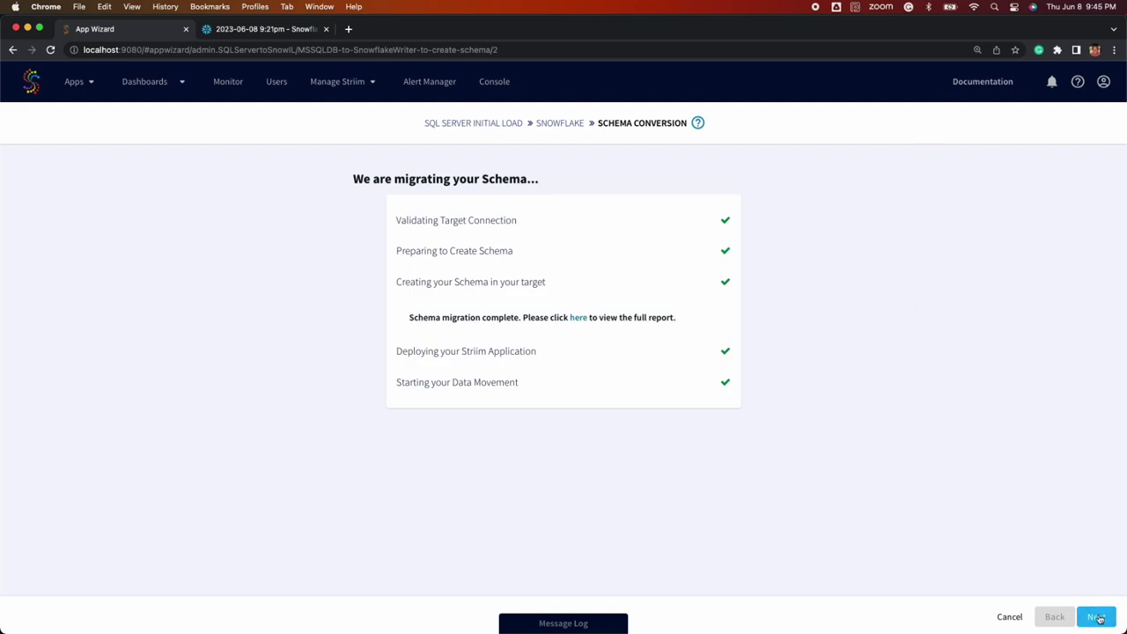
left_click(1096, 617)
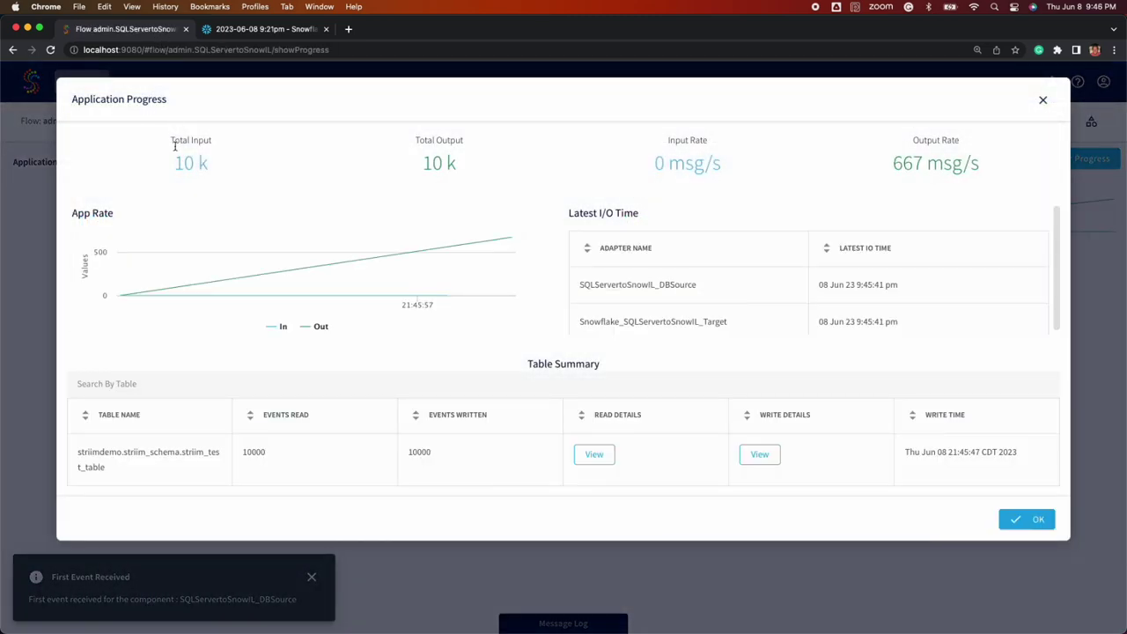
Check the 10k total input and output and the write details, then close the progress summary
left_click_drag(173, 166, 224, 166)
left_click_drag(420, 166, 464, 166)
left_click(464, 165)
mouse_move(593, 459)
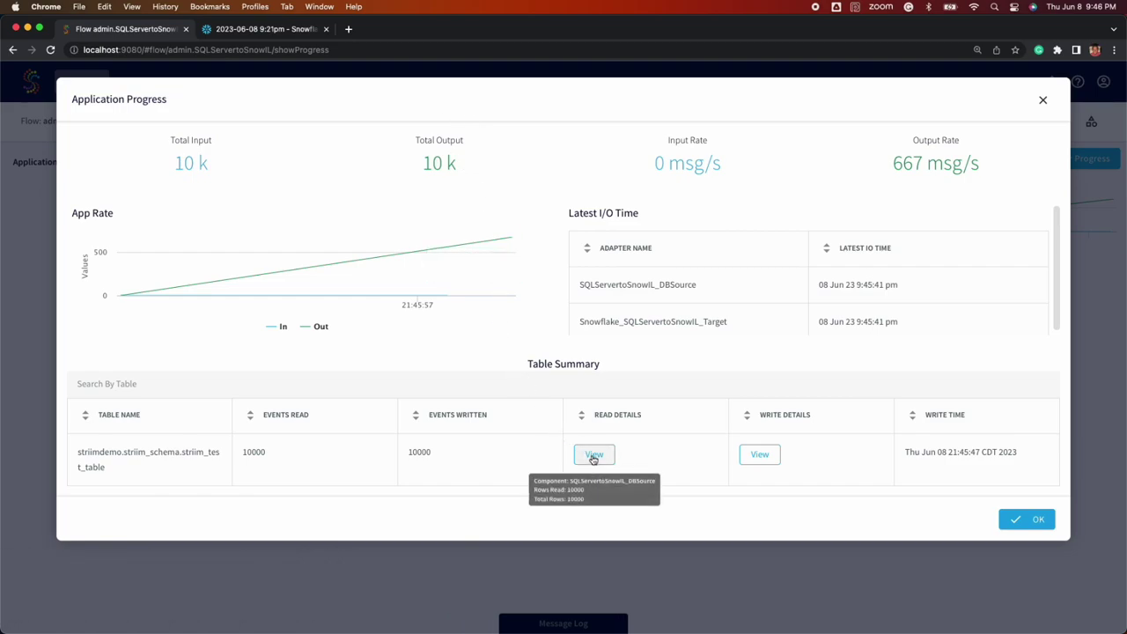
mouse_move(776, 457)
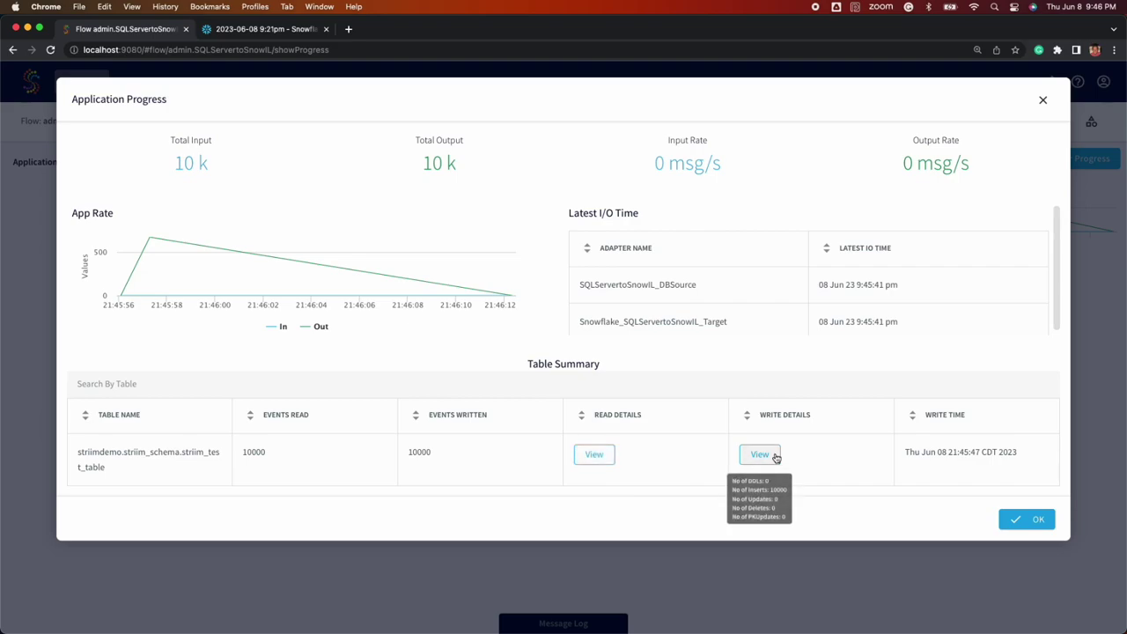
left_click(775, 457)
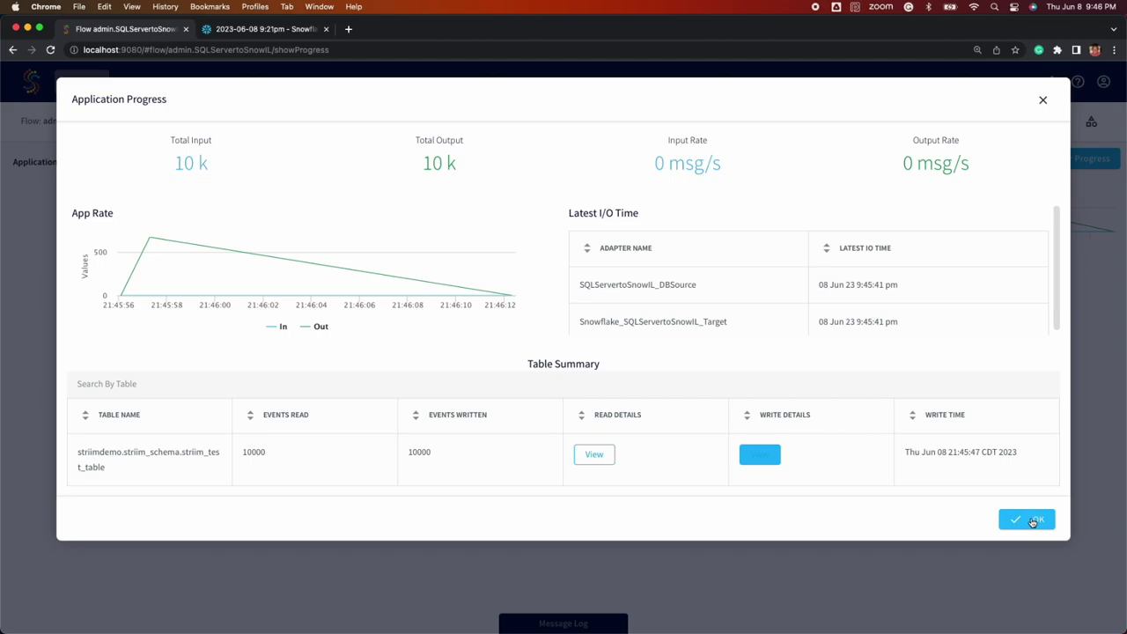
left_click(1032, 520)
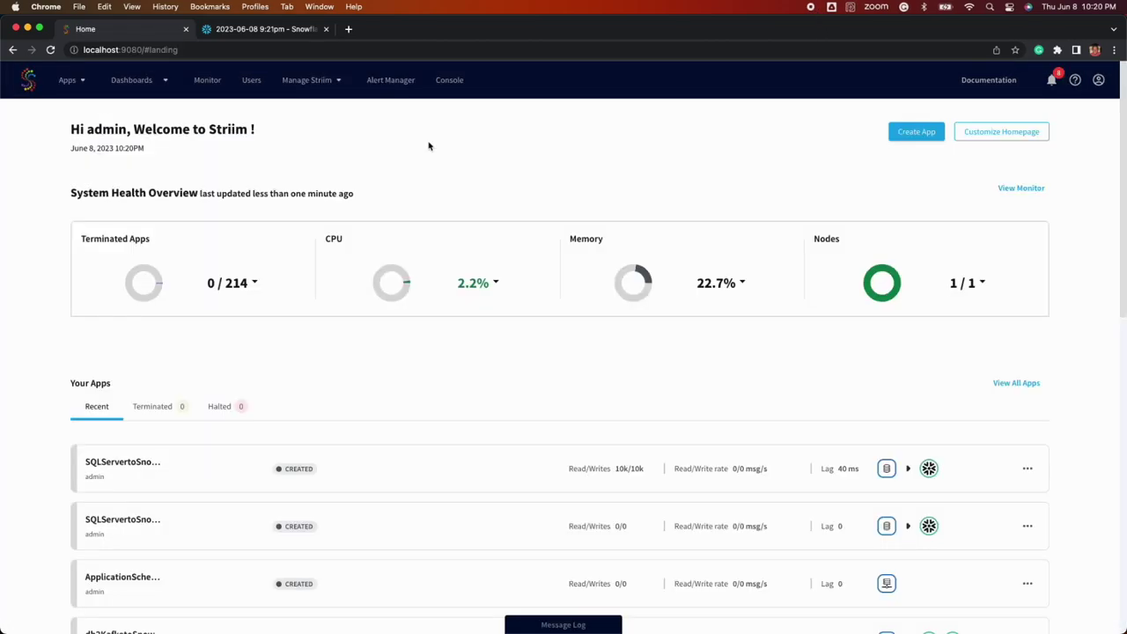
scroll(431, 167, "down", 5)
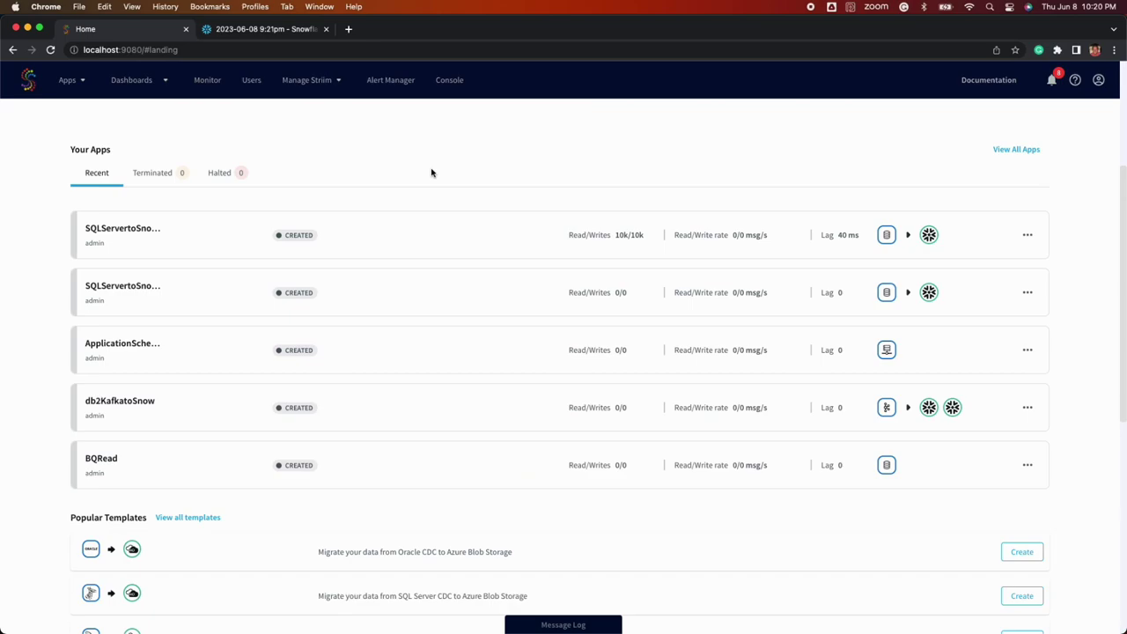
Filter the app templates to a SQL Server CDC source and a Snowflake target
scroll(431, 172, "up", 5)
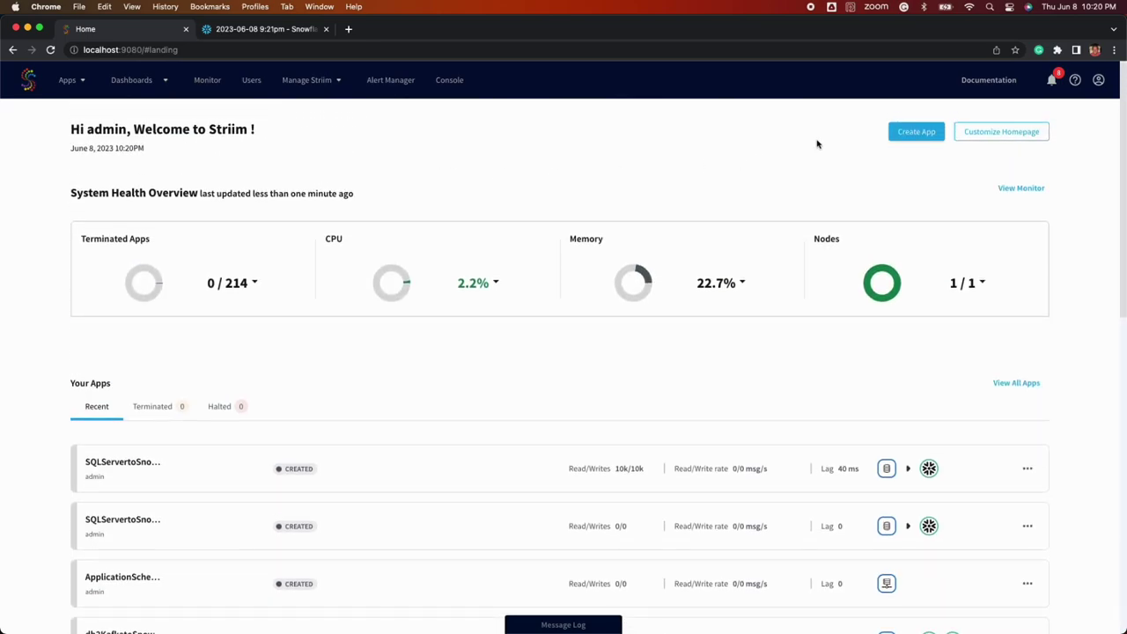
left_click(916, 131)
left_click(489, 135)
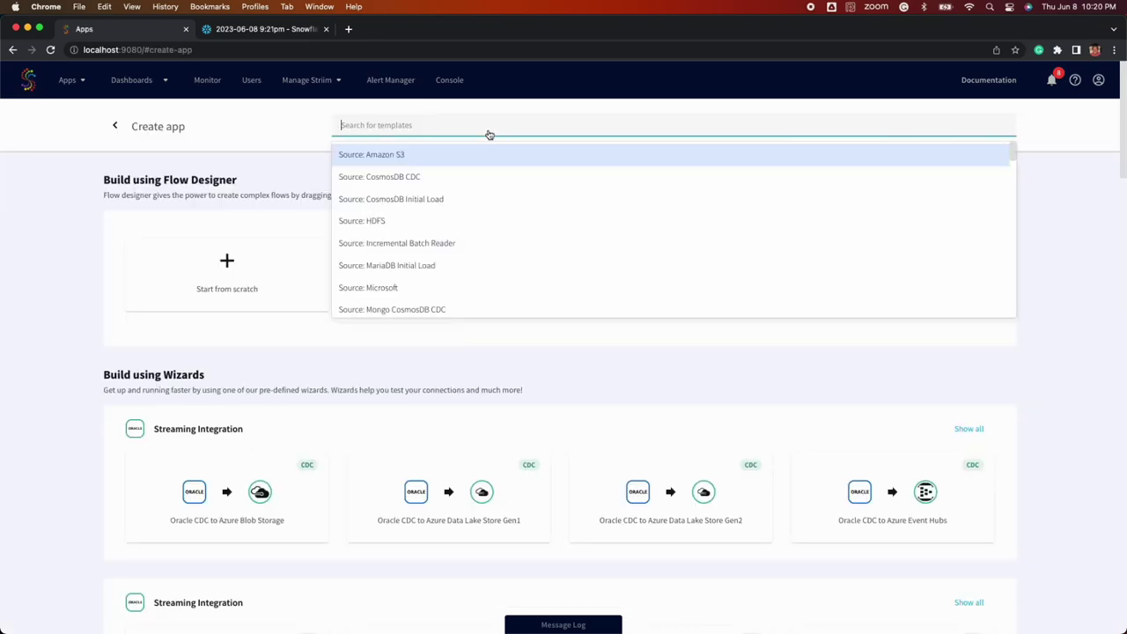
type("sql ser")
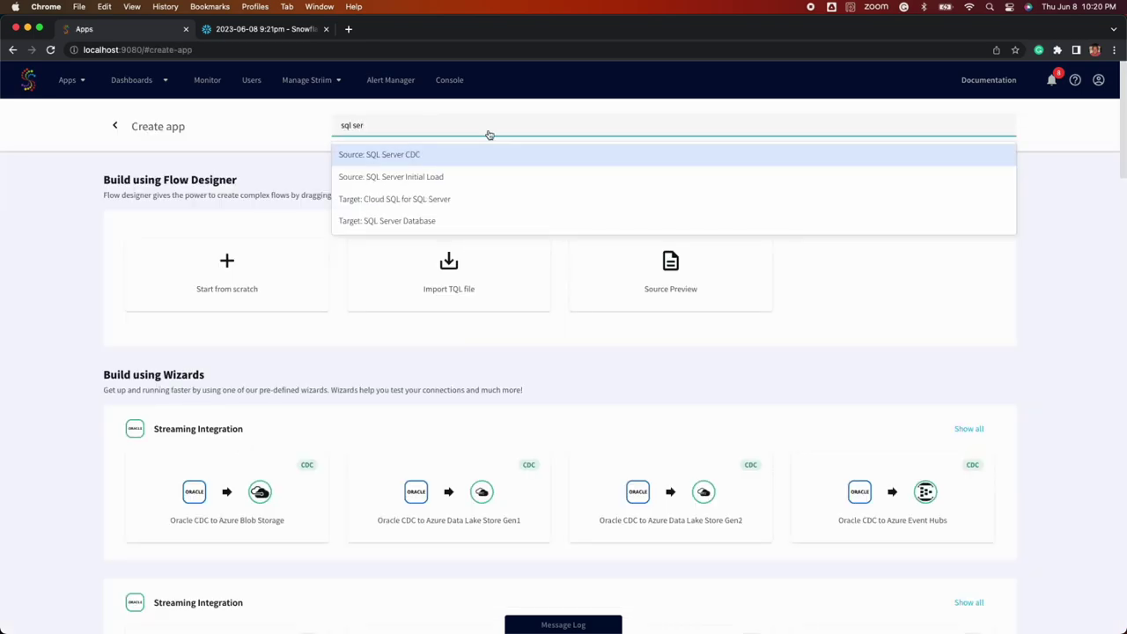
left_click(486, 155)
type("snow")
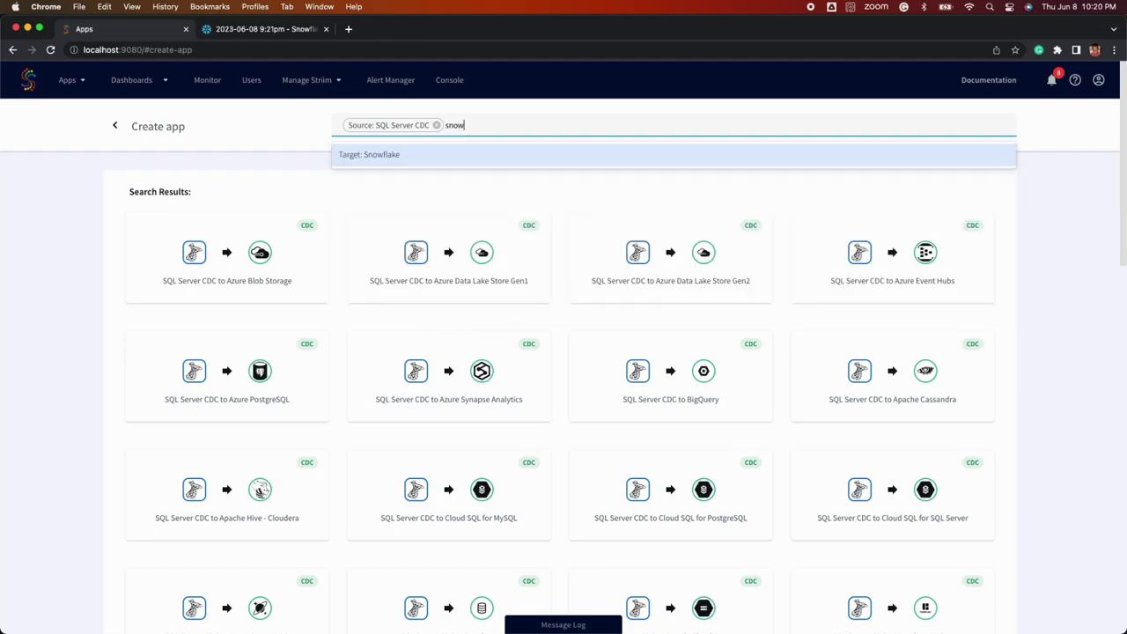
left_click(478, 160)
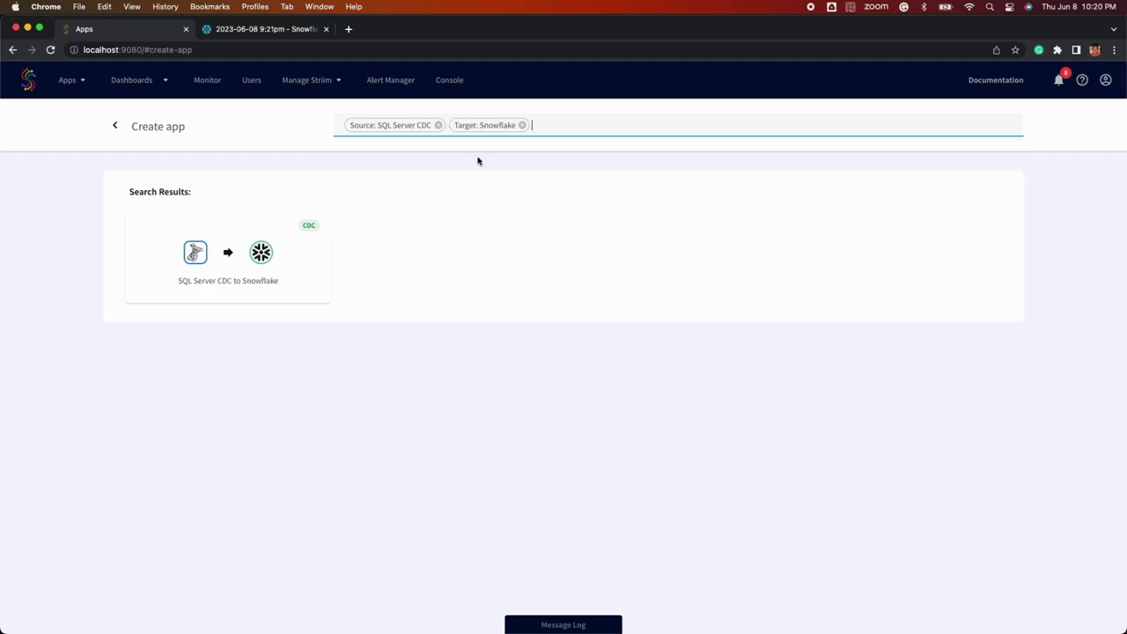
Choose the SQL Server CDC to Snowflake template, name it SQLServertoSnowCDC and save
left_click(311, 253)
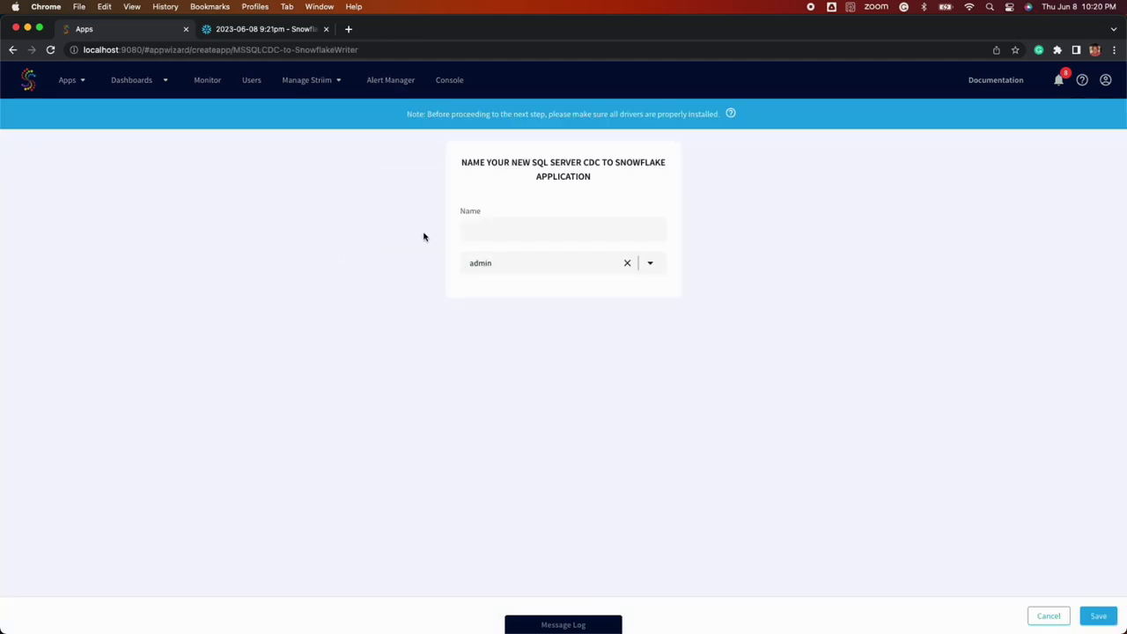
left_click(517, 236)
type("Sql")
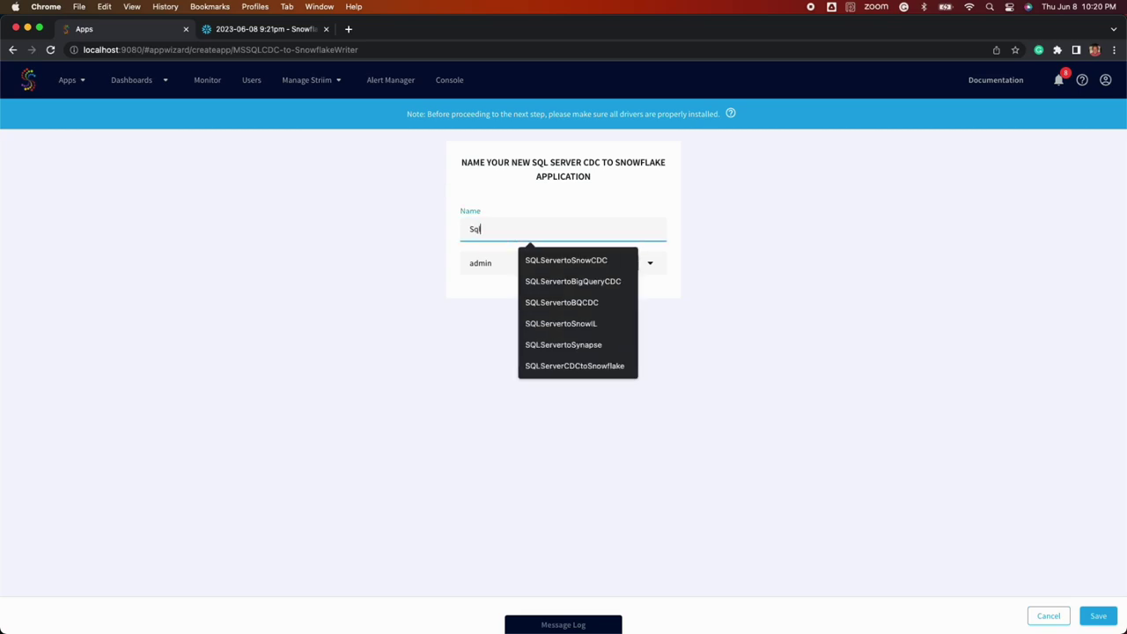
type("ServertoSnowCDC")
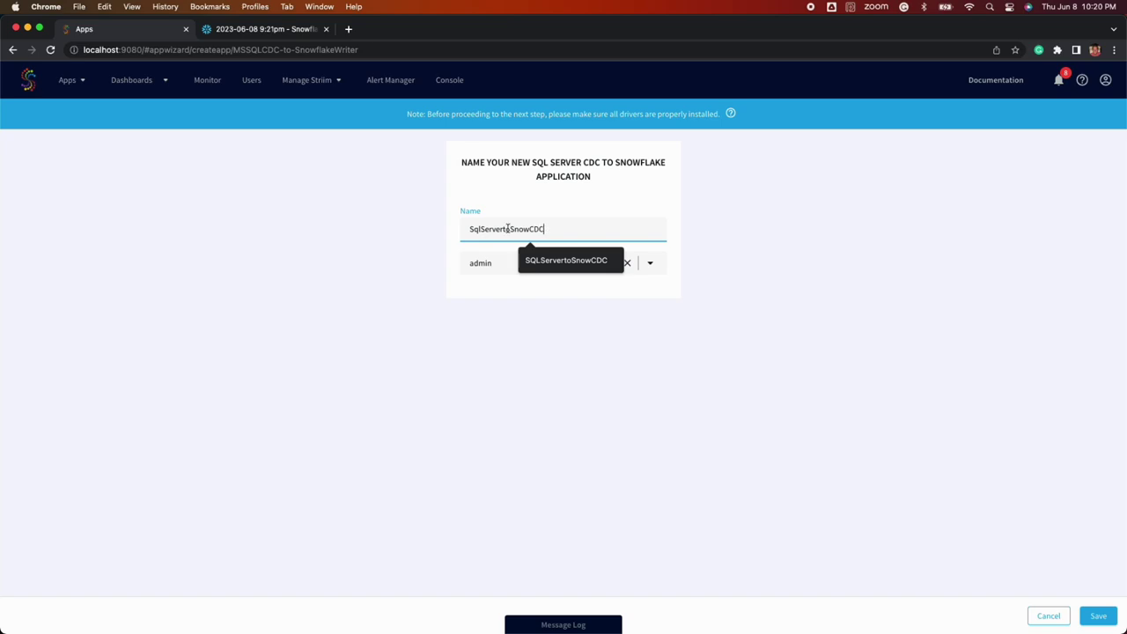
left_click(540, 263)
left_click(1098, 616)
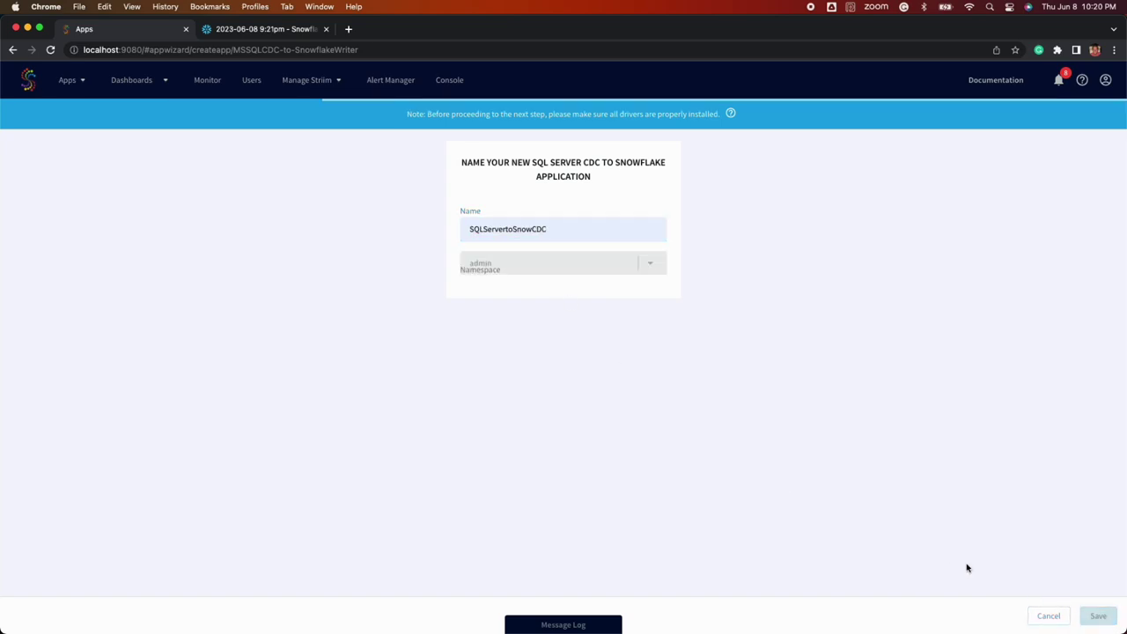
Enter the SQL Server host, port 1433, credentials and database striimdemo, then validate
left_click(526, 324)
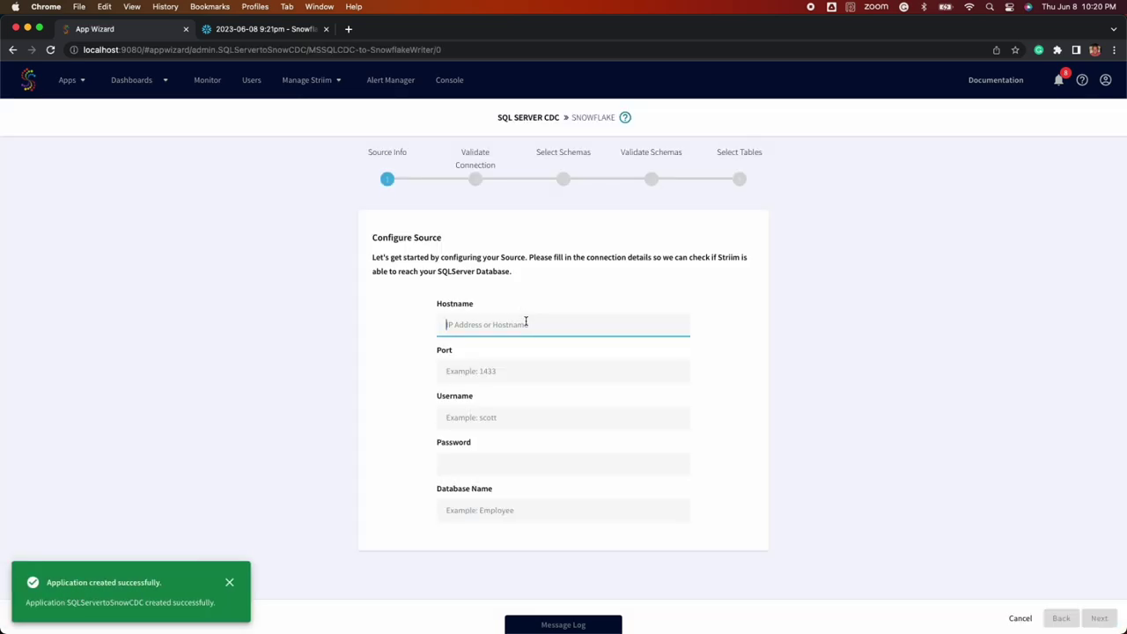
key("Tab")
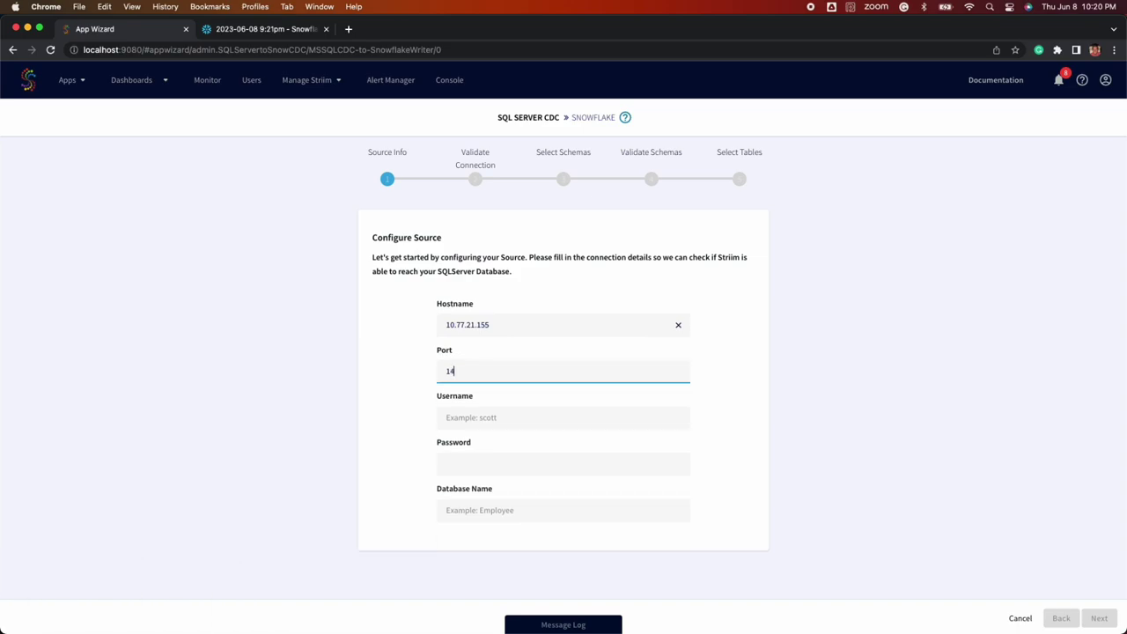
key("Tab")
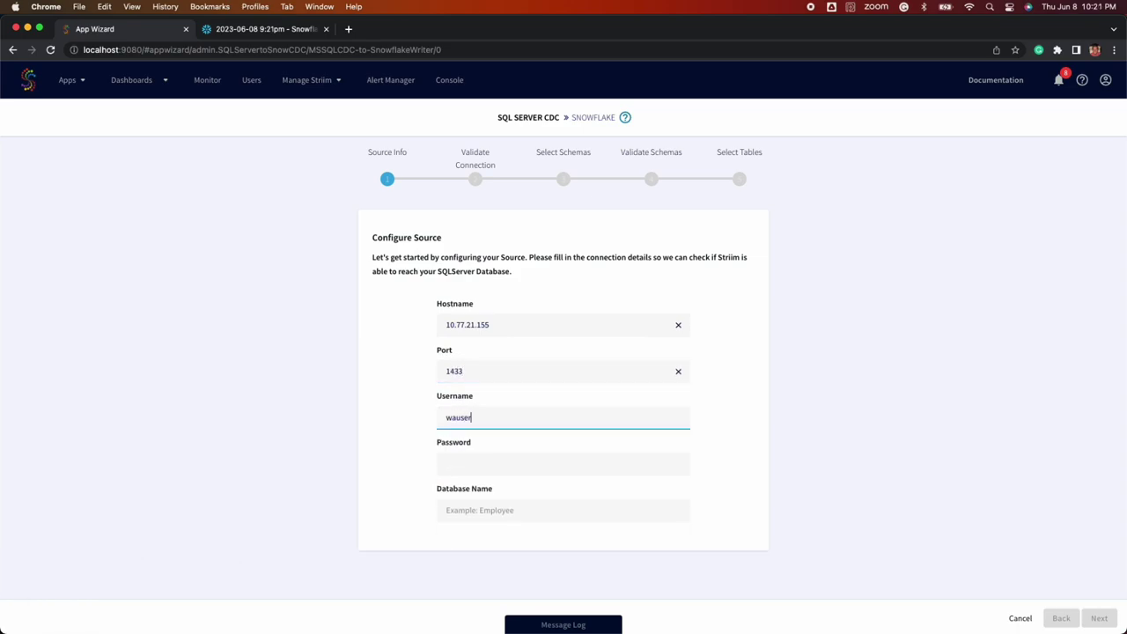
key("Tab")
key("super+Tab")
left_click(501, 463)
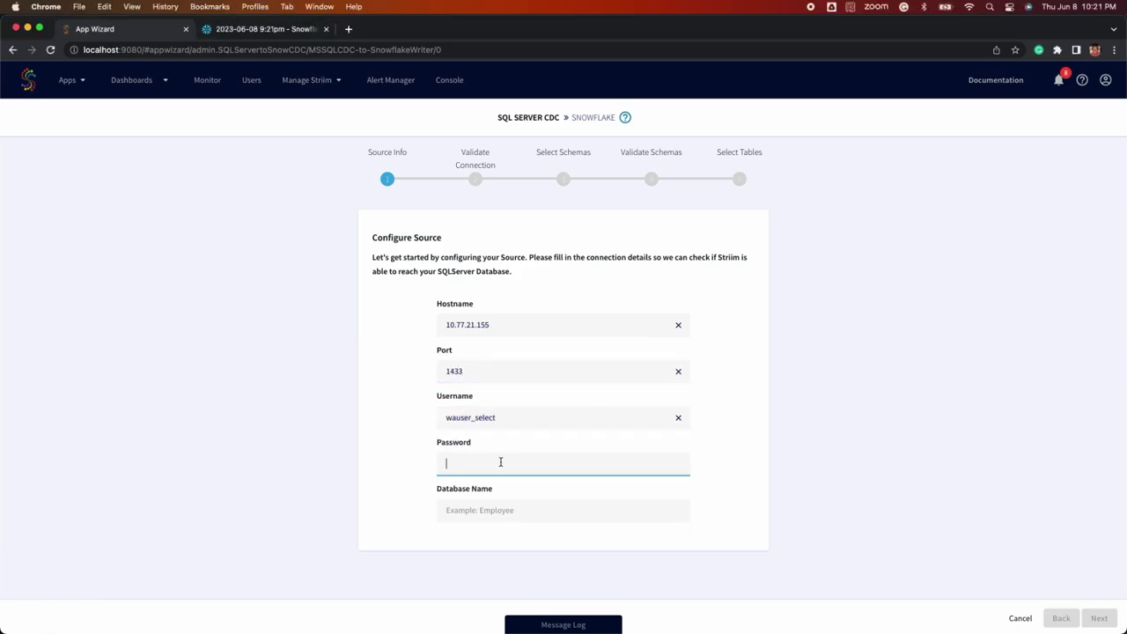
key("super+v")
key("Tab")
type("striimd")
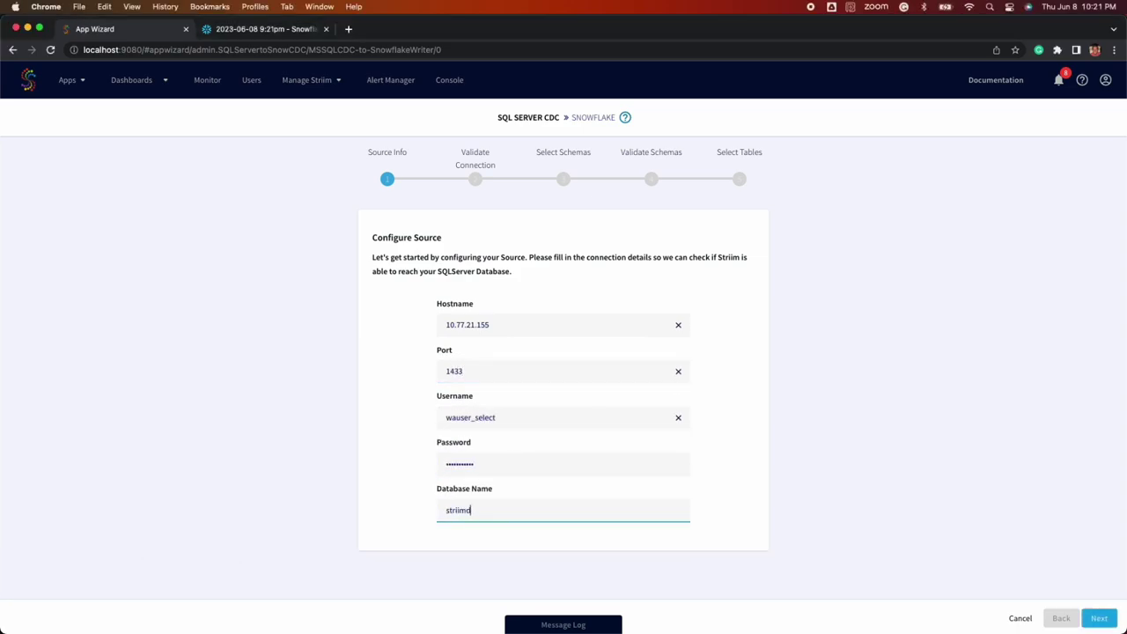
type("emo")
key("Return")
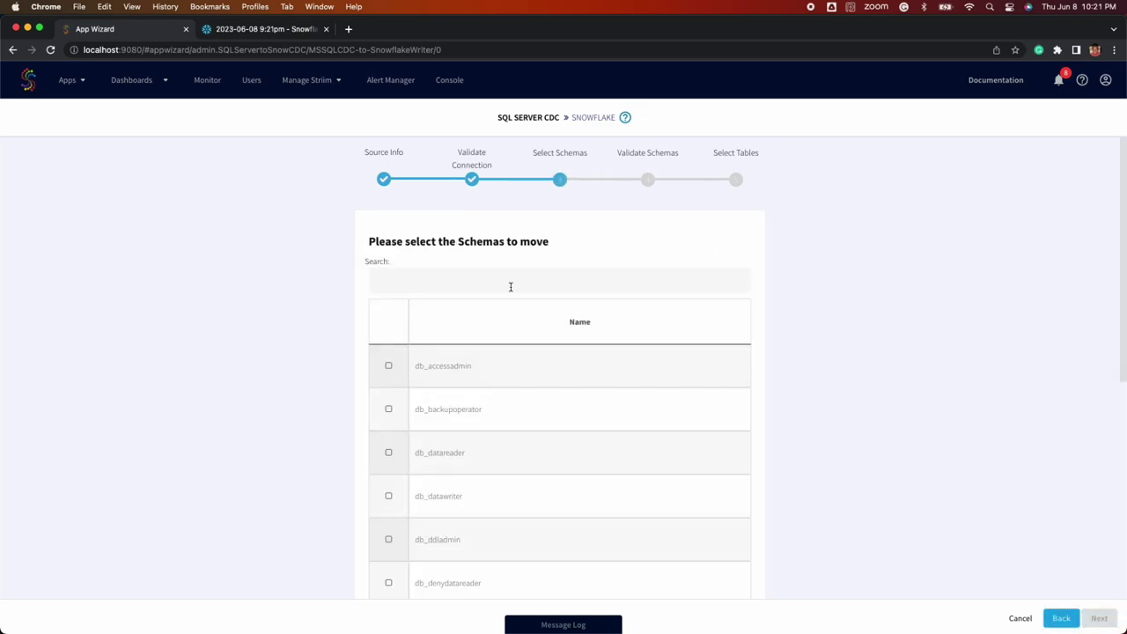
Select striim_schema for replication and validate it
scroll(521, 333, "down", 10)
left_click(554, 546)
left_click(1100, 618)
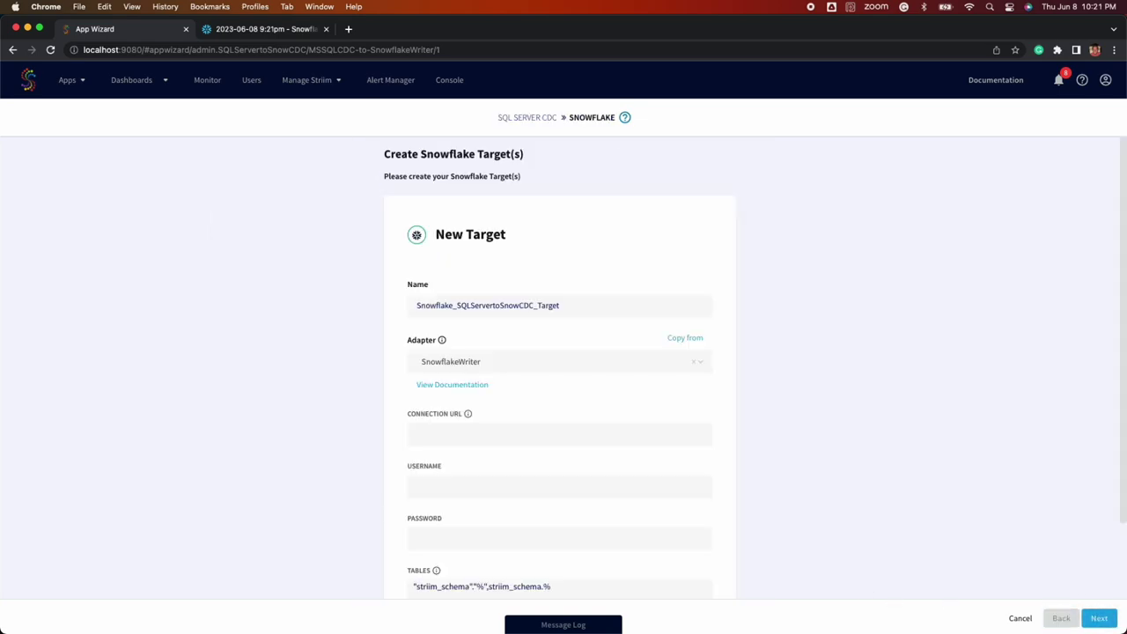
Paste the Snowflake connection URL for TEST_DB with warehouse DEMO_WH into the target
key("super+Tab")
left_click(467, 438)
key("super+v")
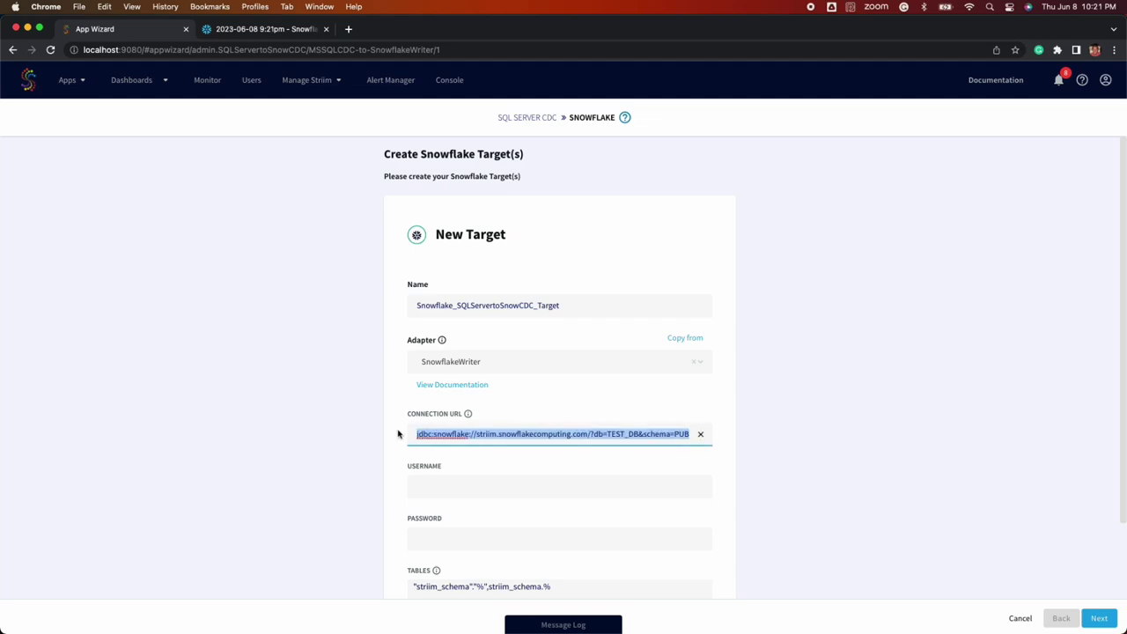
left_click(607, 434)
mouse_move(678, 433)
left_mouse_down()
mouse_move(660, 434)
mouse_move(692, 435)
left_mouse_up()
double_click(541, 434)
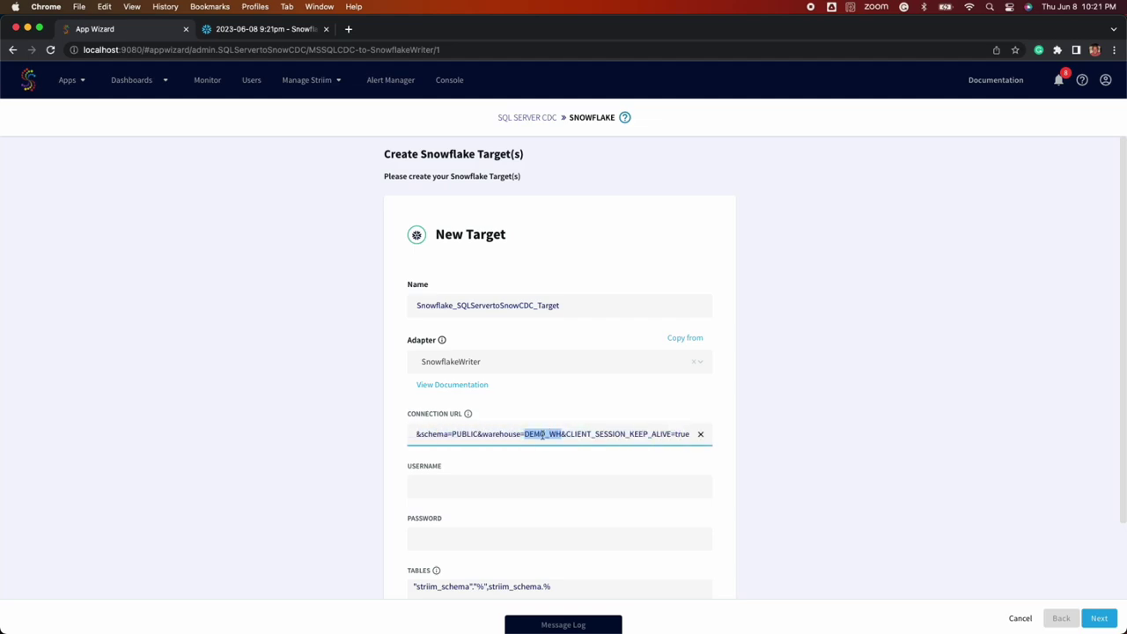
left_click(539, 486)
Enter the Snowflake username and password, turn on Optimized Merge, and finish the target
type("Edward")
left_click(466, 541)
key("super+v")
scroll(485, 509, "down", 3)
left_click(476, 567)
scroll(529, 475, "down", 5)
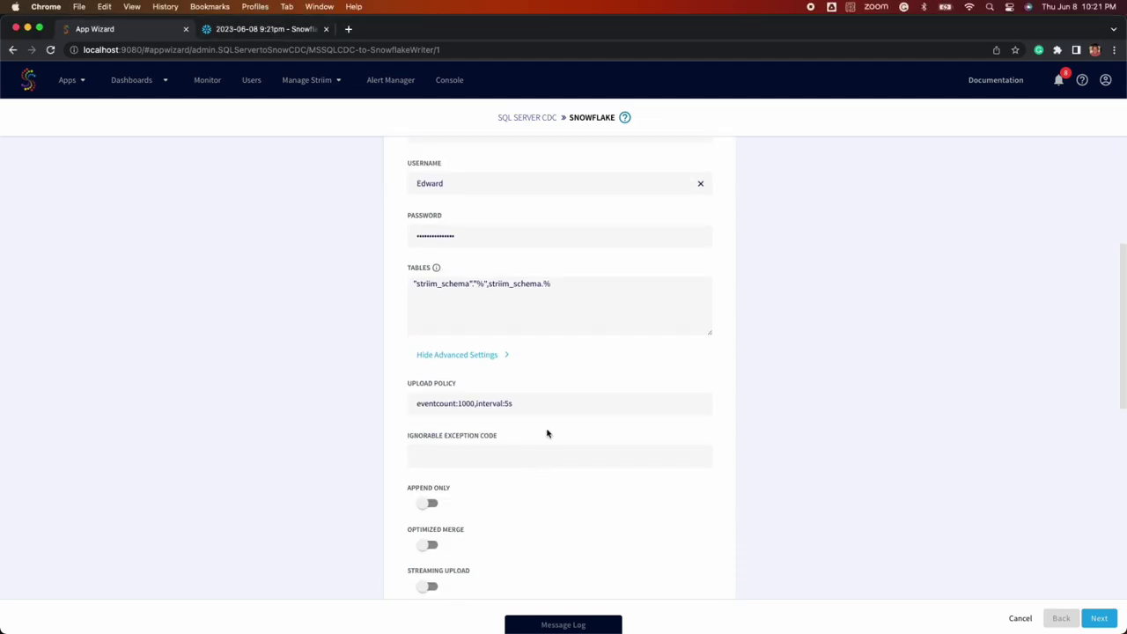
left_click(550, 407)
Inspect the SQL Server source and Snowflake target settings, then return to the source flow
scroll(528, 440, "down", 1)
left_click(428, 501)
left_click(1099, 618)
left_click(629, 196)
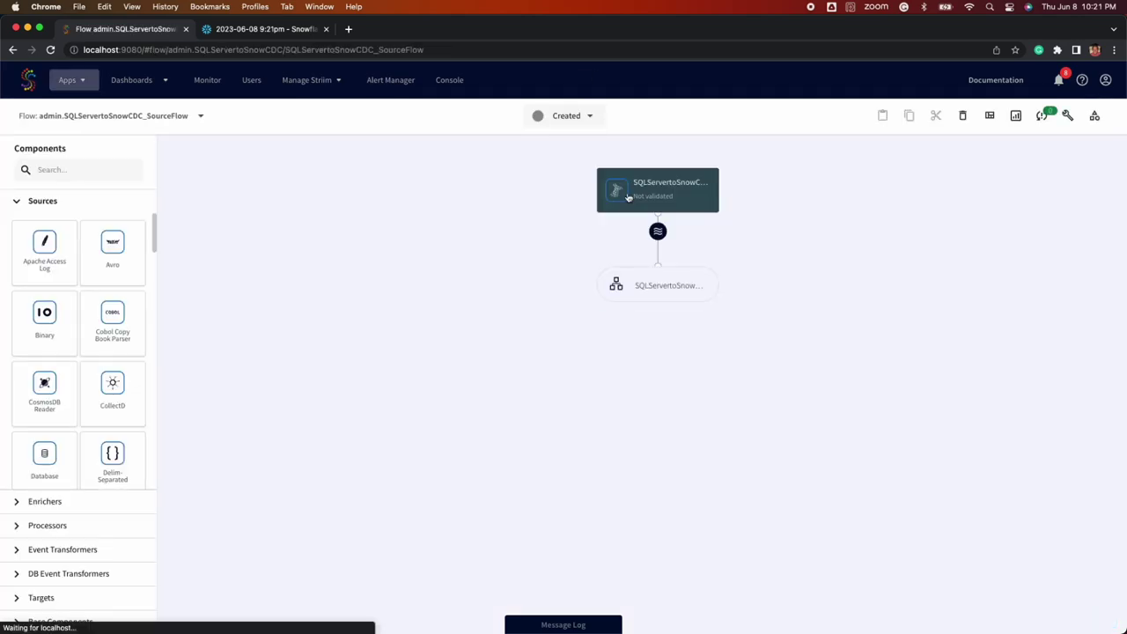
scroll(956, 333, "down", 3)
left_click(661, 283)
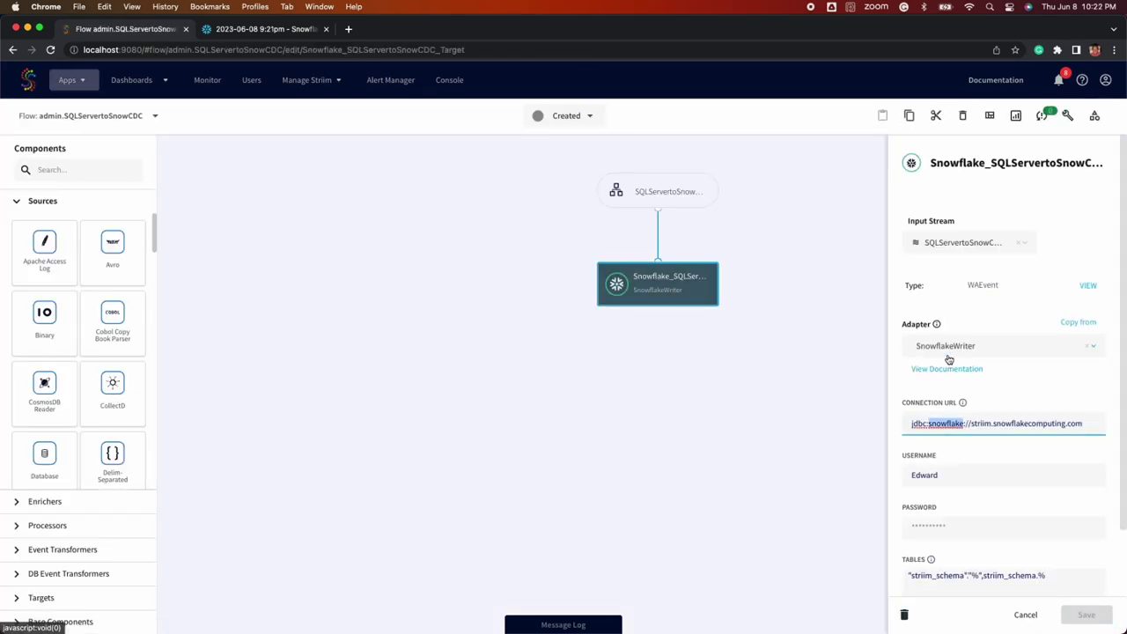
scroll(992, 571, "down", 1)
left_click(991, 571)
scroll(987, 441, "down", 5)
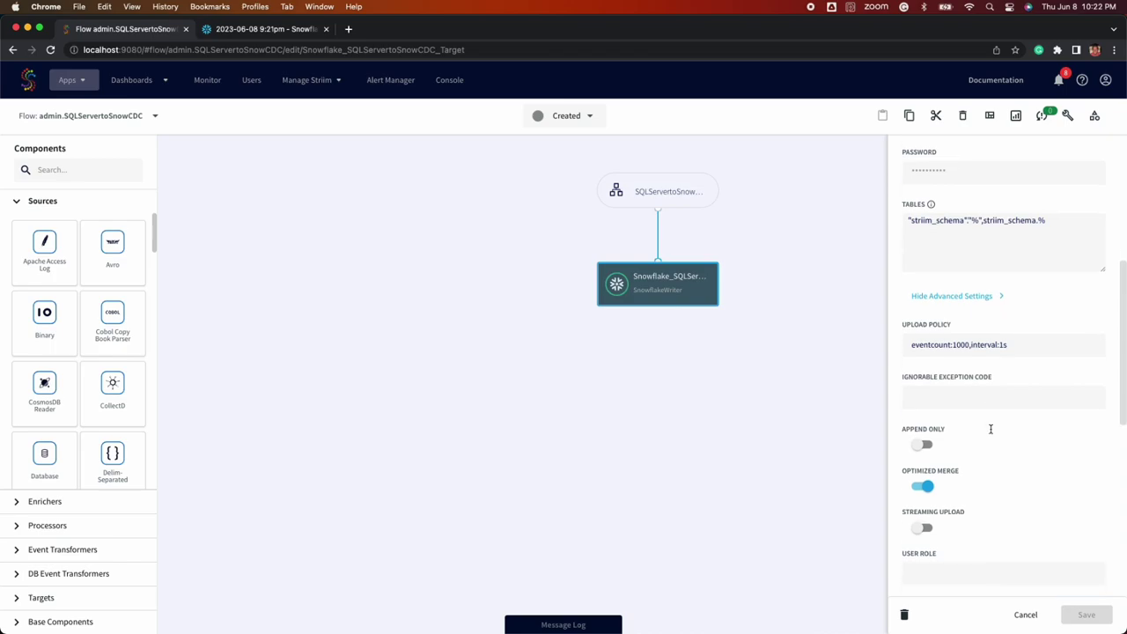
scroll(988, 428, "up", 6)
left_click(631, 190)
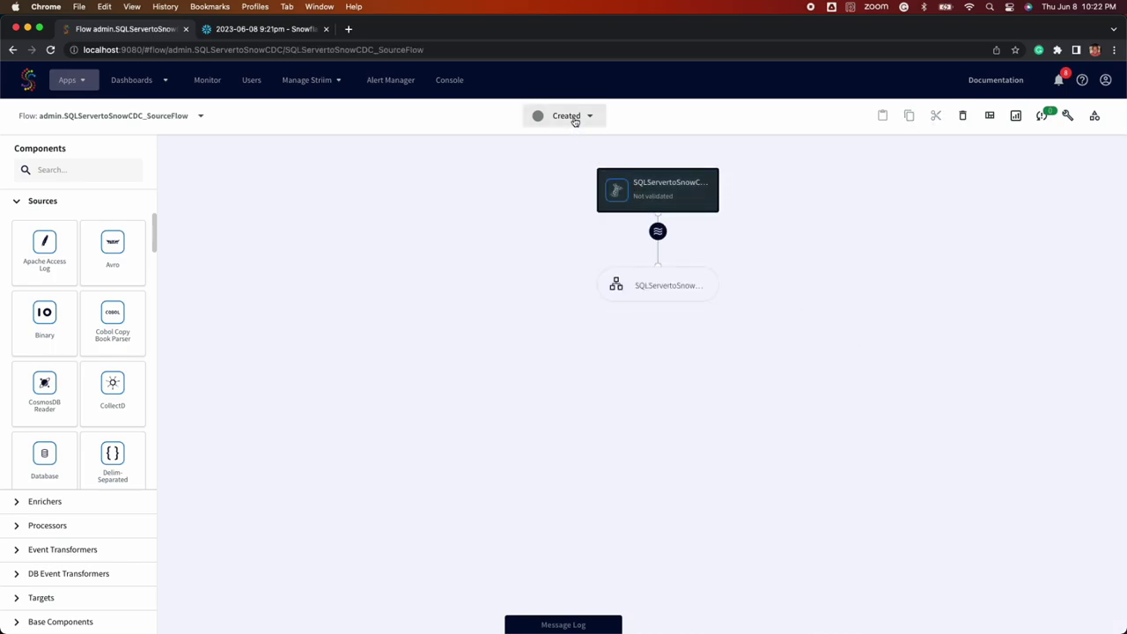
Deploy the SQLServertoSnowCDC app
left_click(575, 121)
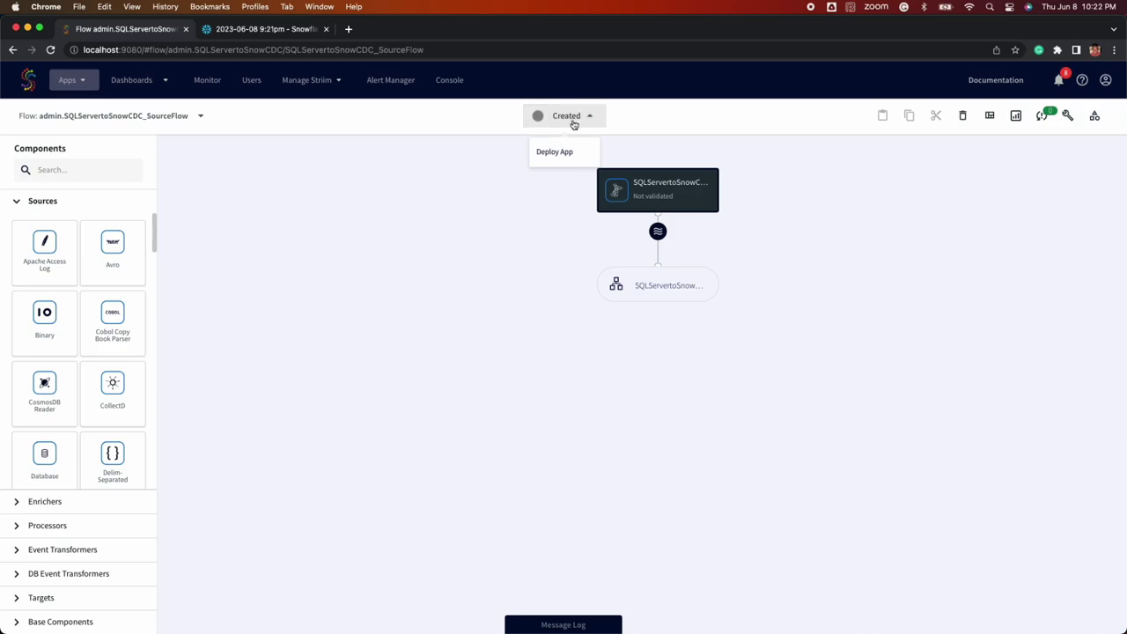
left_click(564, 159)
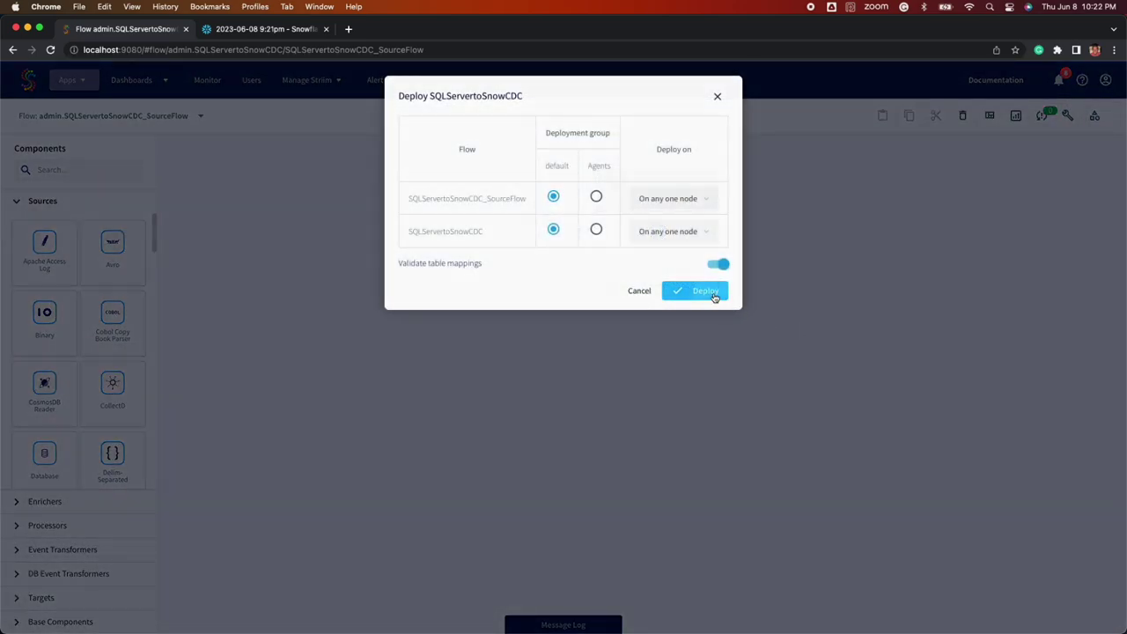
left_click(711, 290)
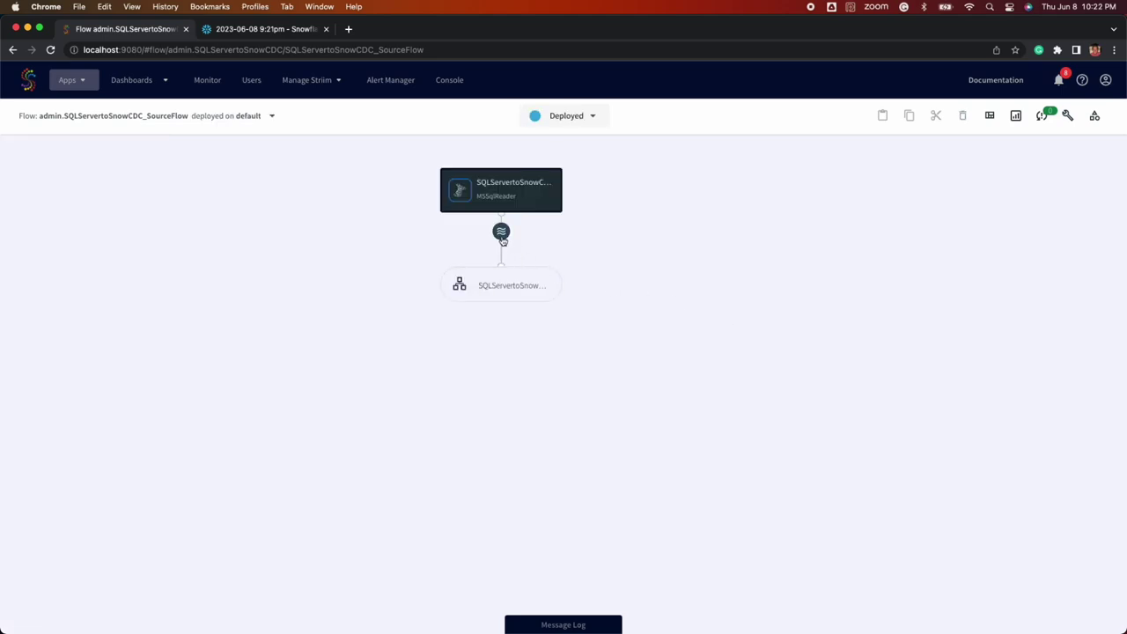
Preview the stream's data, start the deployed app, and shrink the browser beside DBeaver
left_click(502, 233)
left_click(524, 233)
left_click(573, 116)
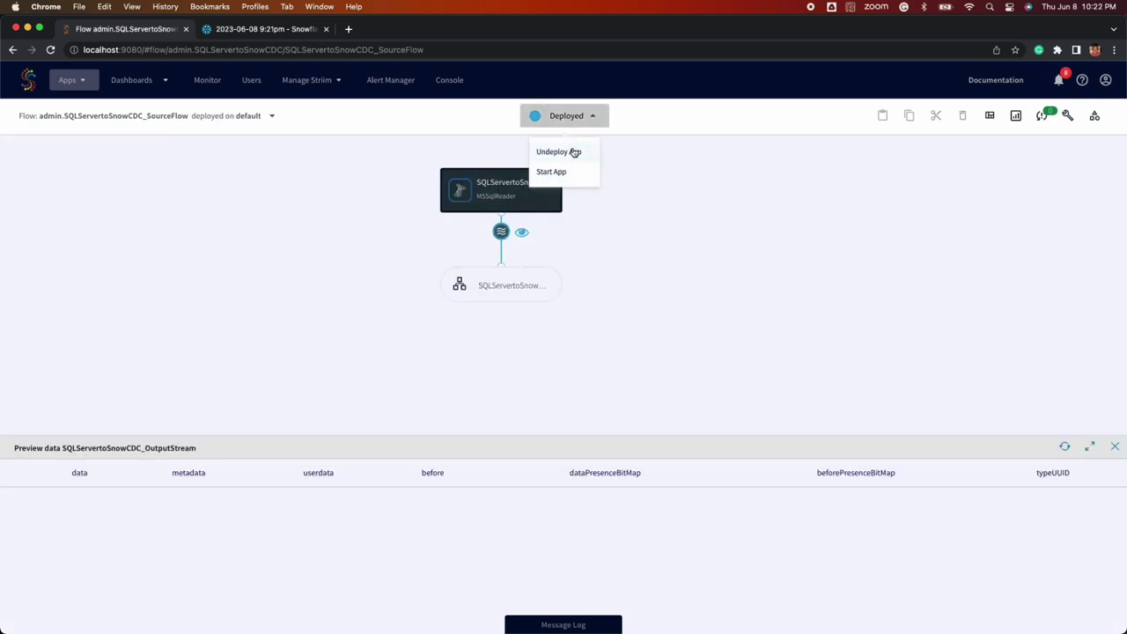
left_click(571, 176)
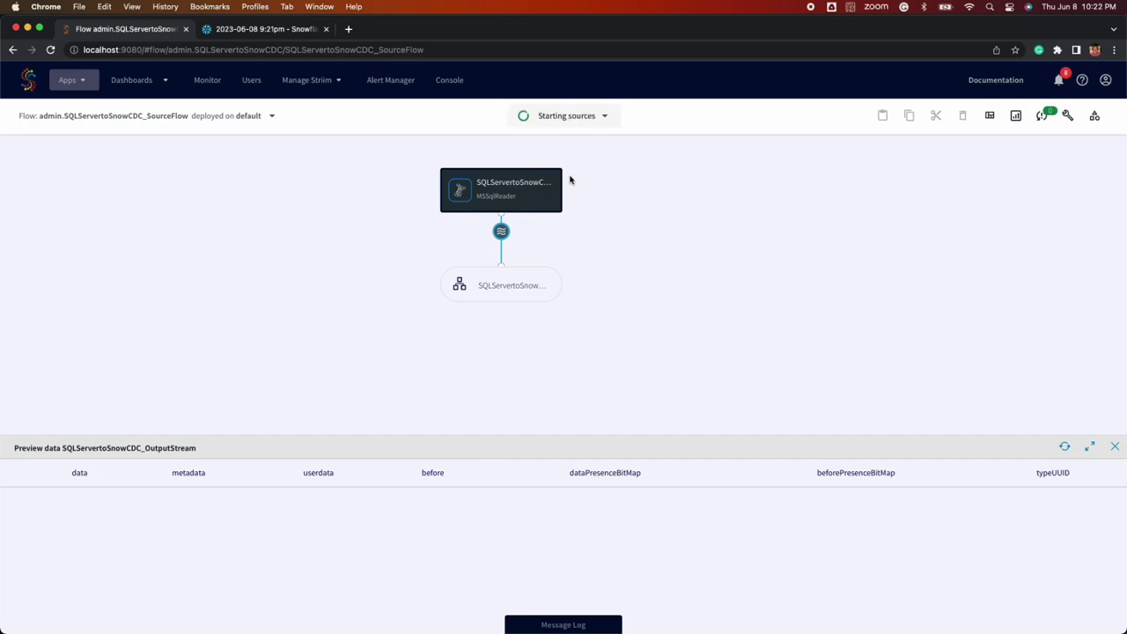
double_click(674, 30)
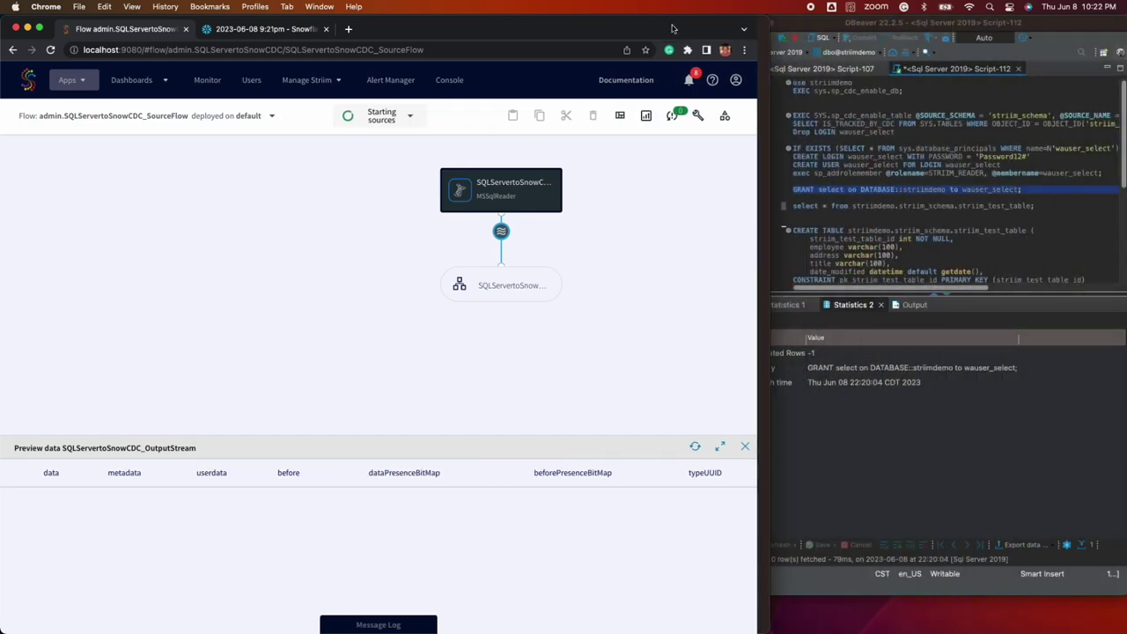
Run the SELECT in DBeaver and Snowflake to confirm striim_test_table starts empty
triple_click(839, 206)
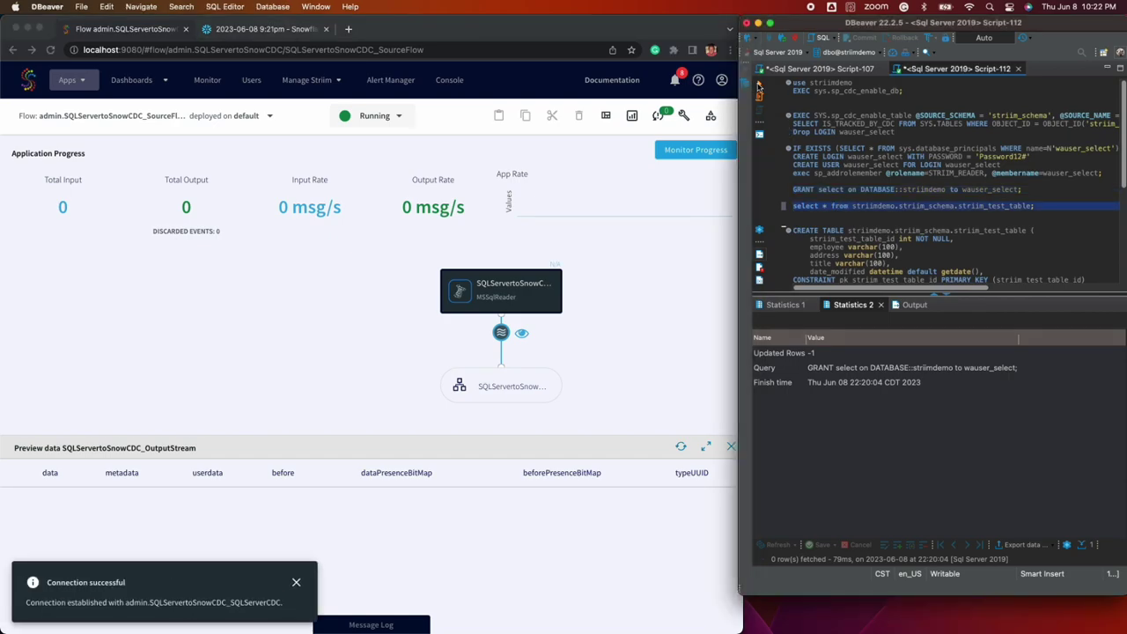
left_click(759, 86)
left_click(268, 31)
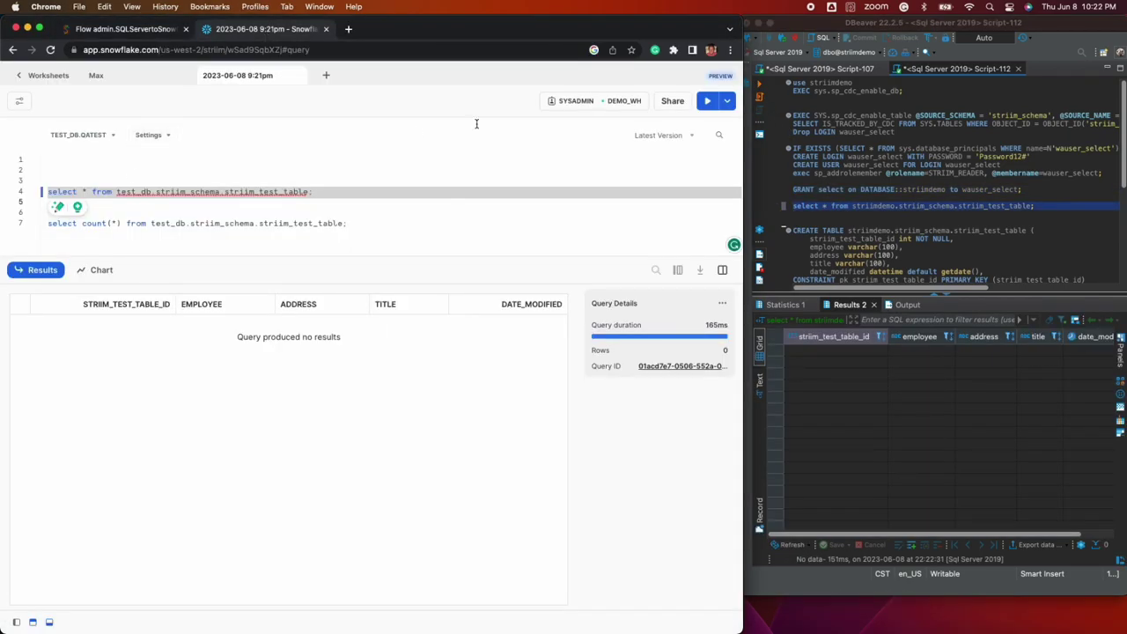
left_click(700, 106)
left_click(126, 31)
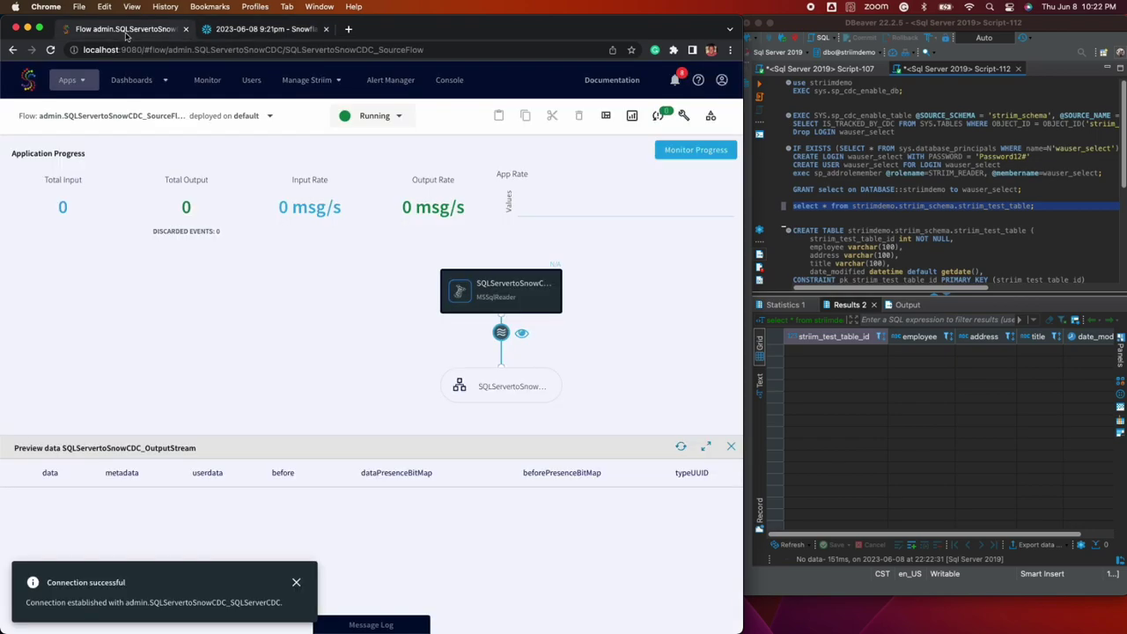
Execute the DECLARE loop inserting ten Employee rows (Palo Alto, CA, Test Title)
left_click(814, 251)
scroll(813, 251, "down", 5)
left_click_drag(807, 233, 792, 184)
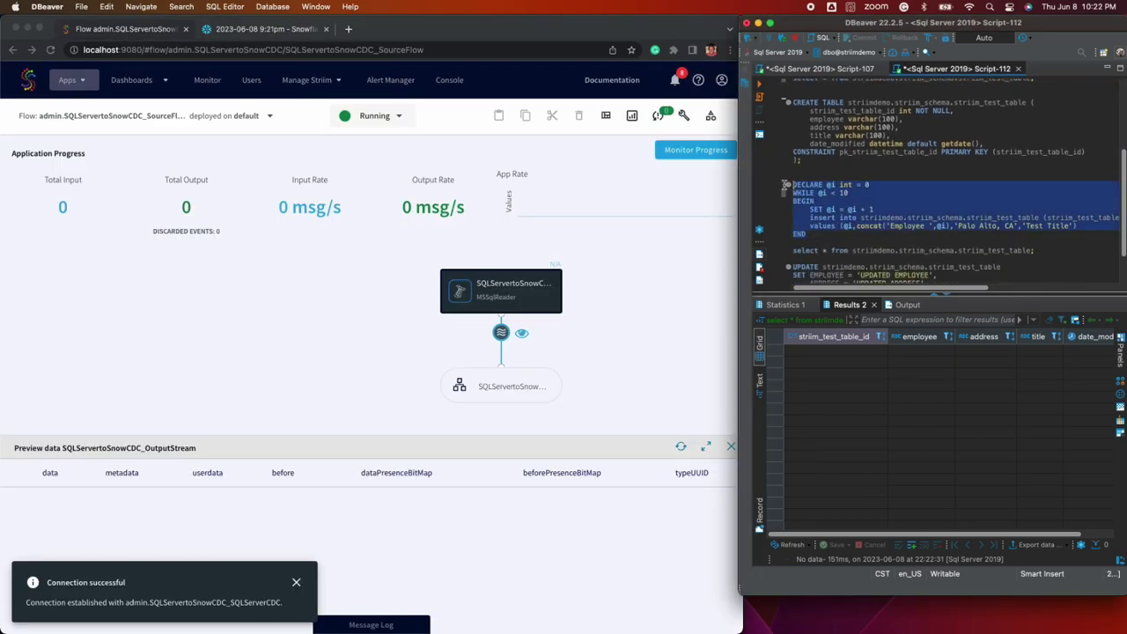
left_click(759, 85)
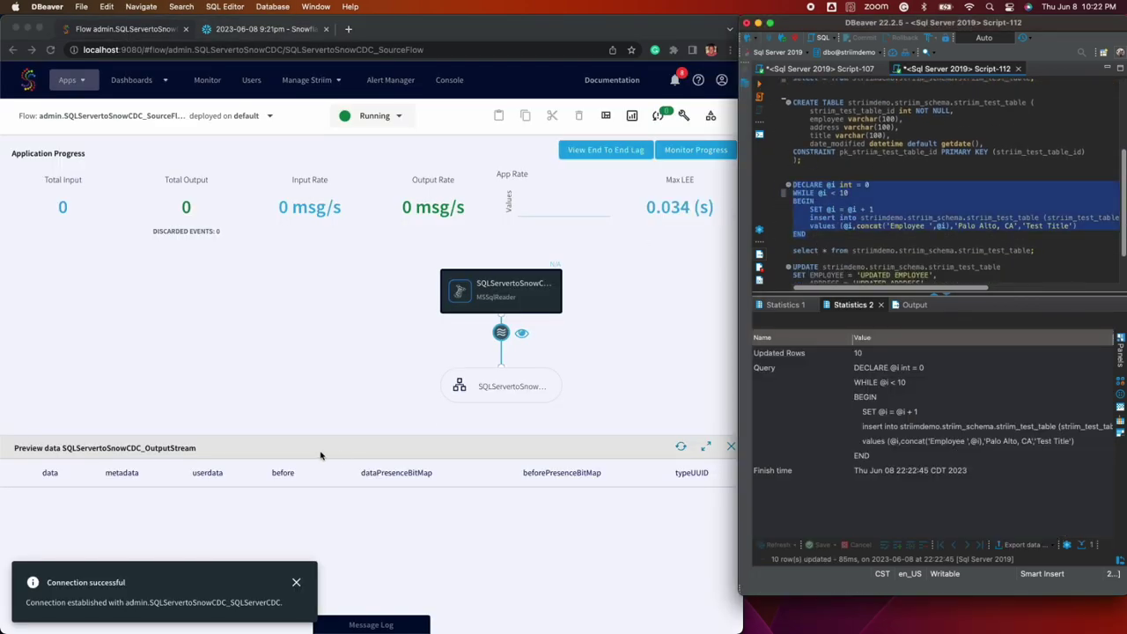
left_click(296, 583)
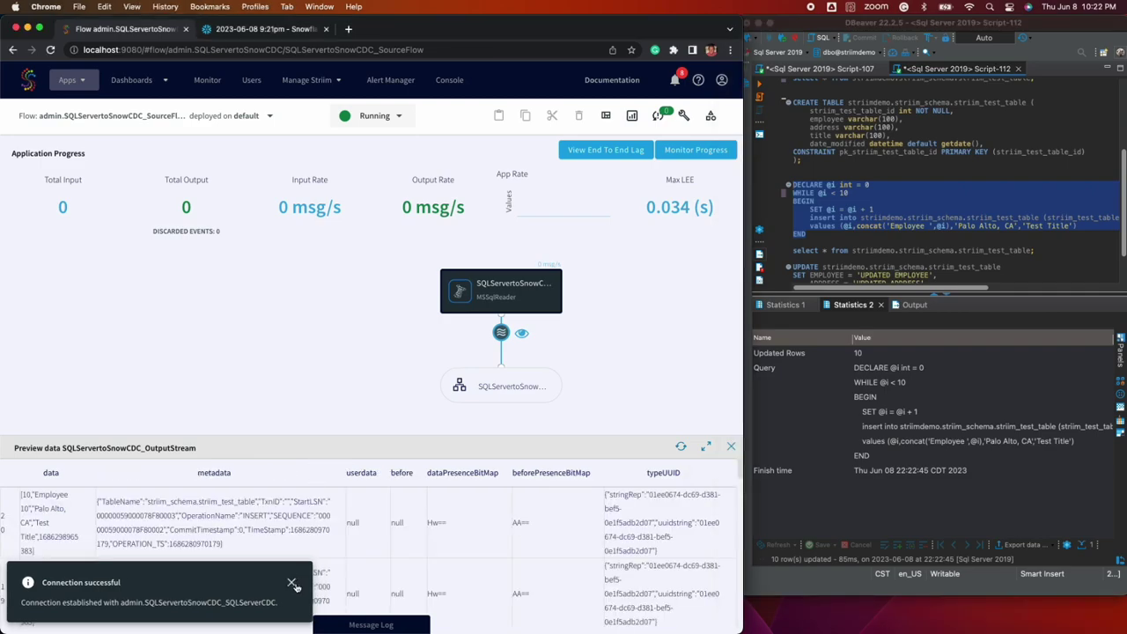
Inspect the insert event metadata in Striim: OperationName INSERT, CommitTimestamp and source table name
double_click(231, 520)
double_click(250, 515)
double_click(221, 529)
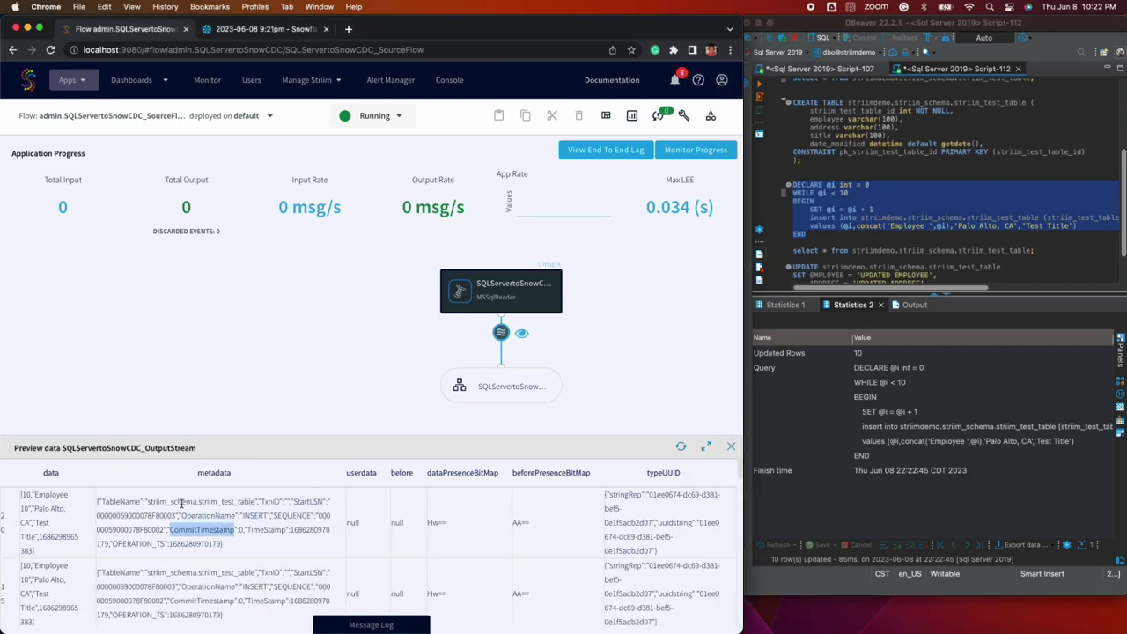
double_click(181, 502)
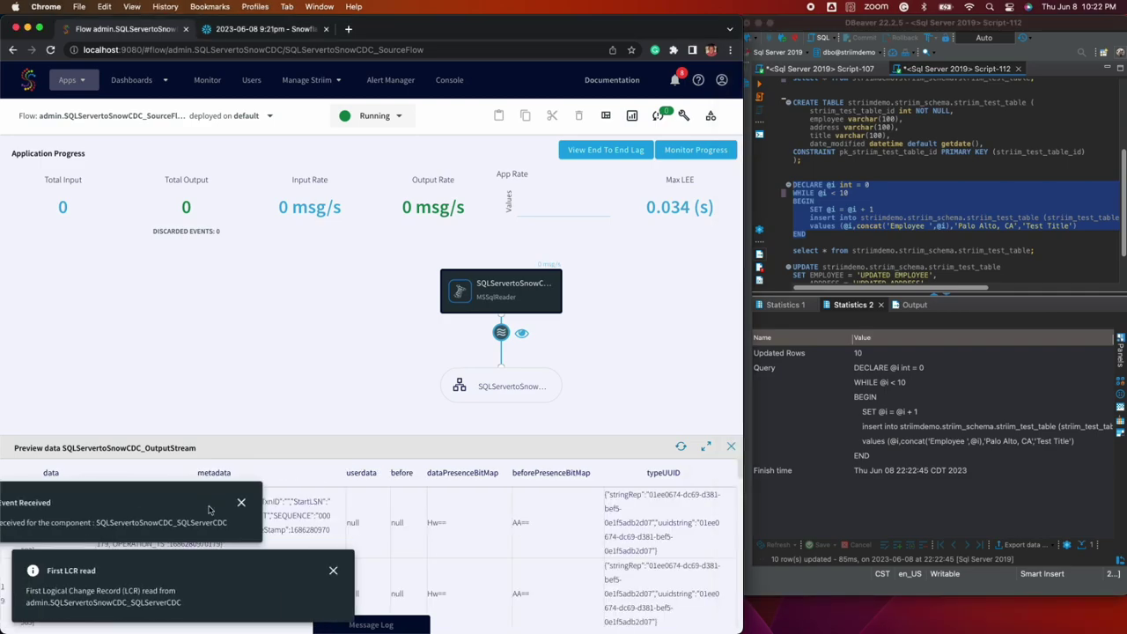
left_click(333, 572)
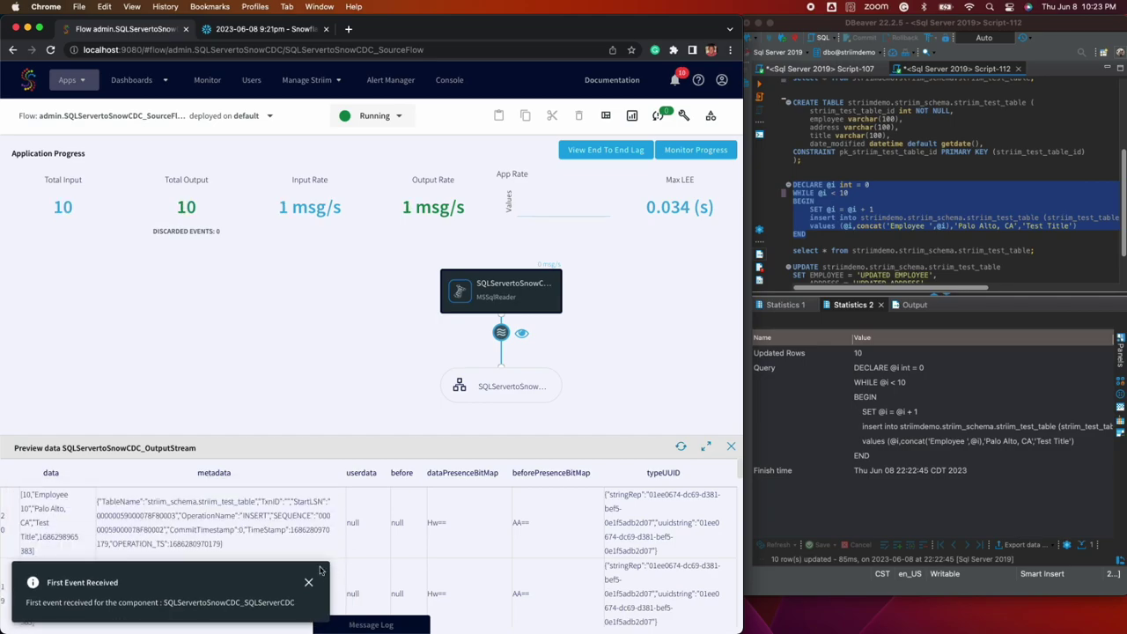
Rerun the SELECT in DBeaver to list the ten new Employee rows
left_click(819, 250)
key("ctrl+Return")
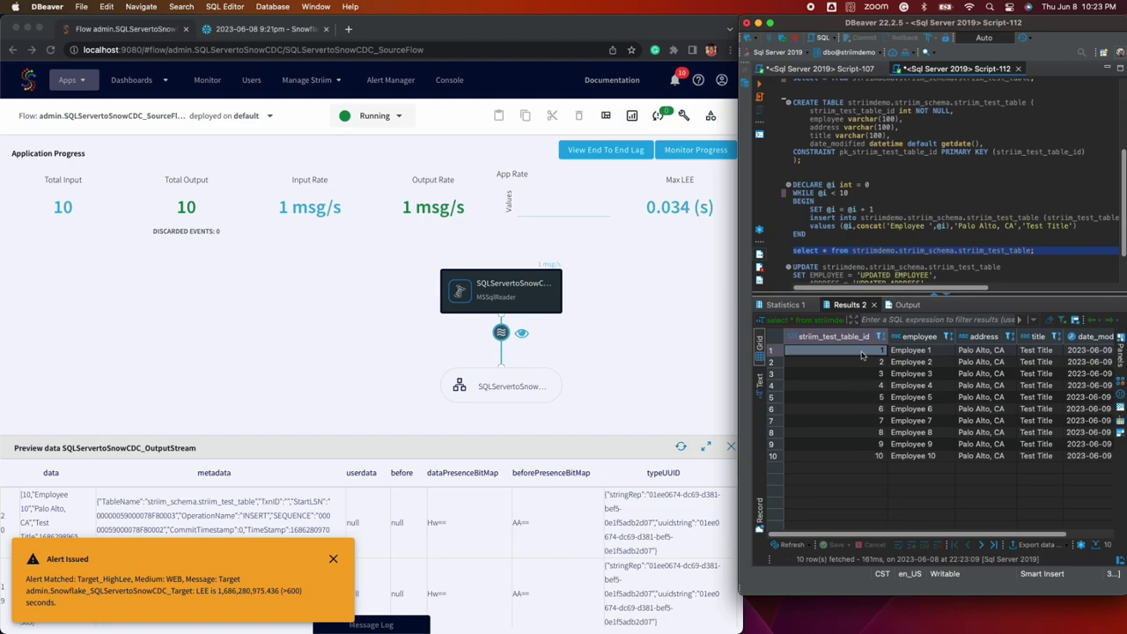
left_click(333, 560)
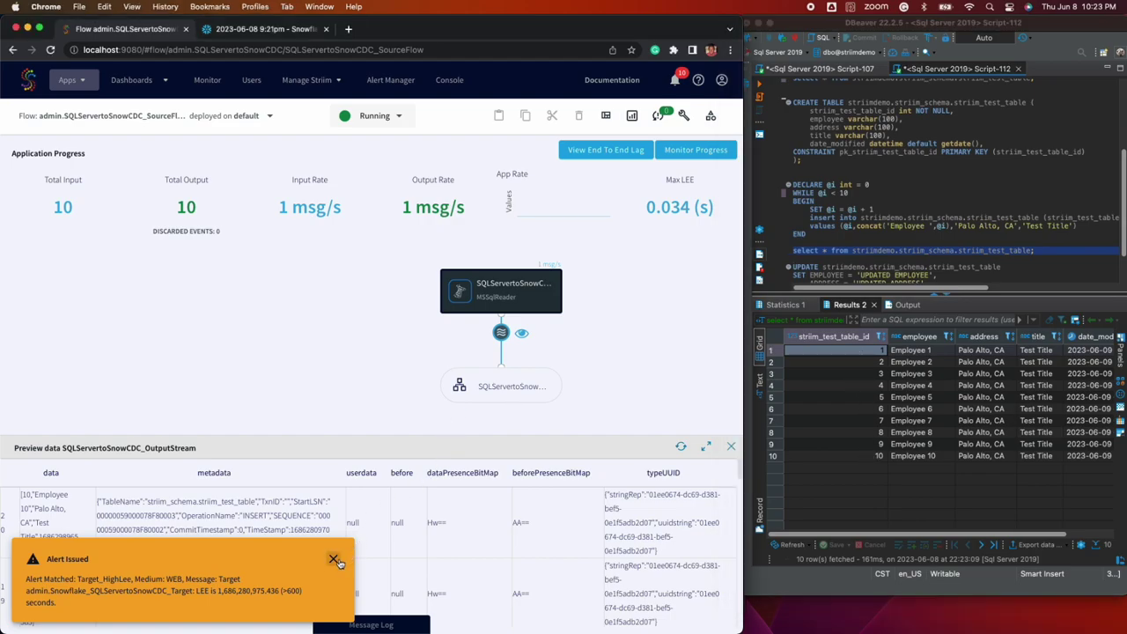
Rerun the Snowflake worksheet query showing all ten replicated Employee rows, then return to Striim
left_click(263, 29)
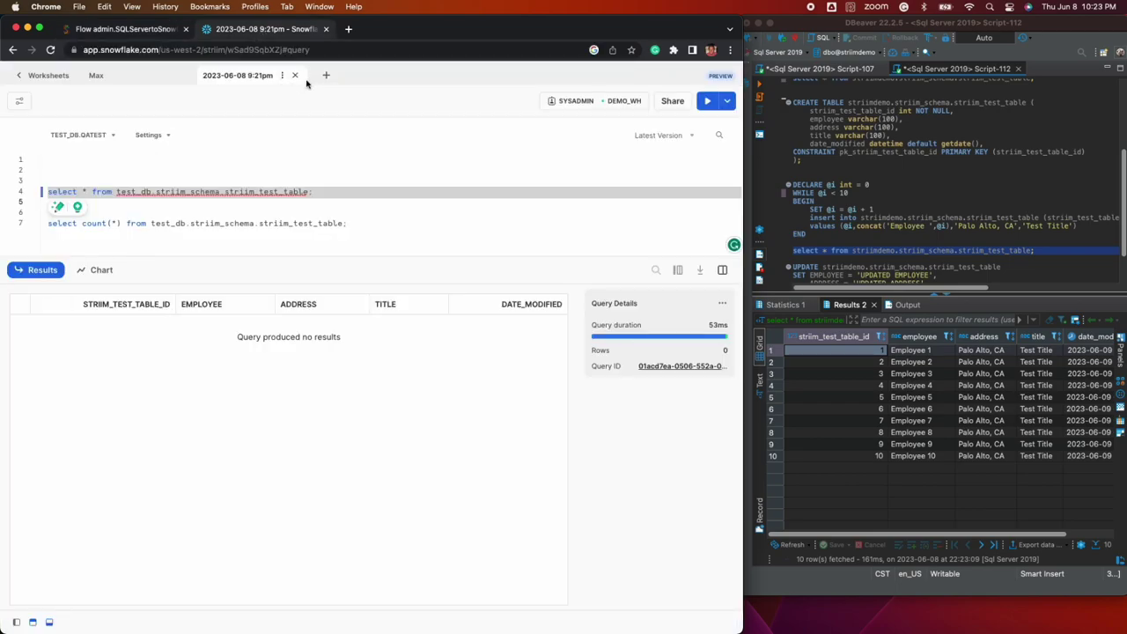
left_click(708, 102)
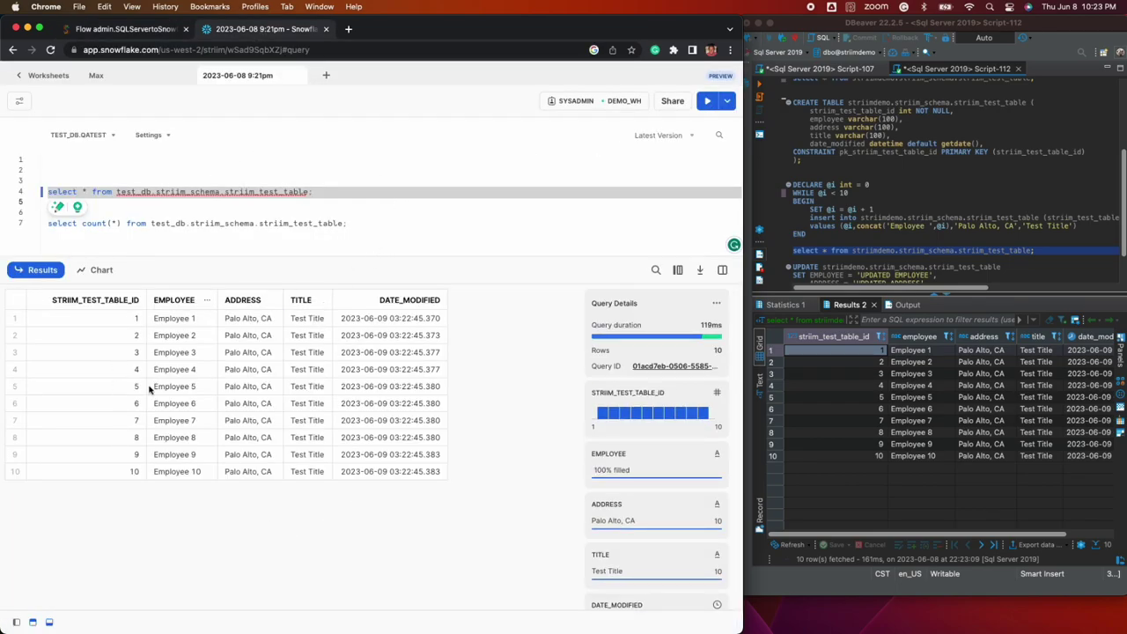
left_click(127, 29)
scroll(809, 221, "down", 5)
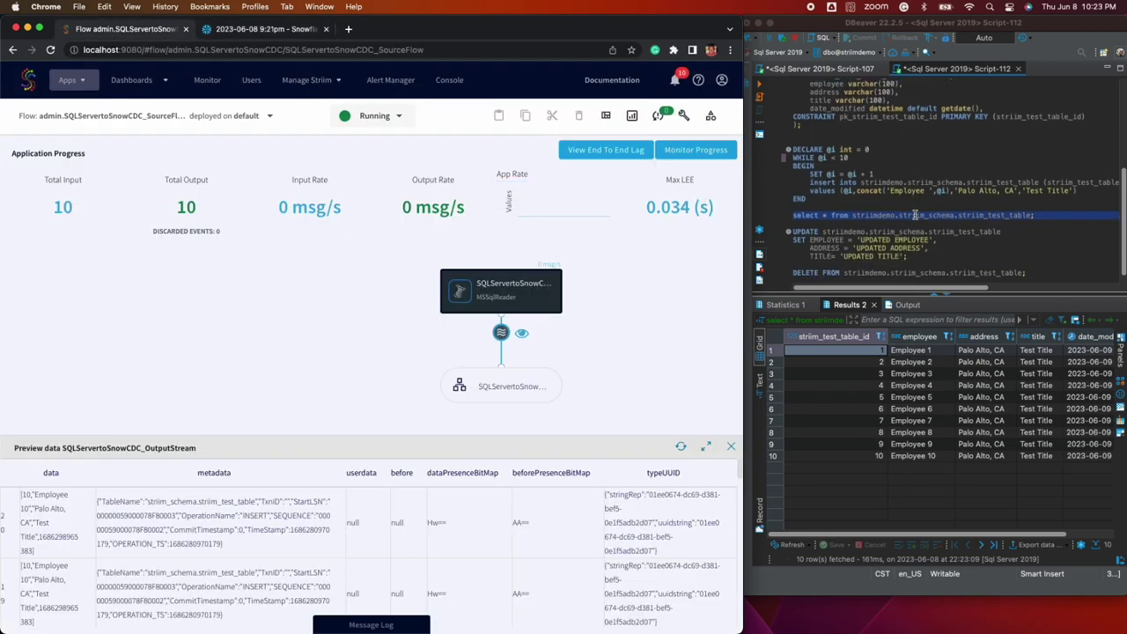
Run the UPDATE setting all rows to UPDATED EMPLOYEE, ADDRESS and TITLE, then rerun the SELECT
left_click(809, 221)
key("ctrl+Return")
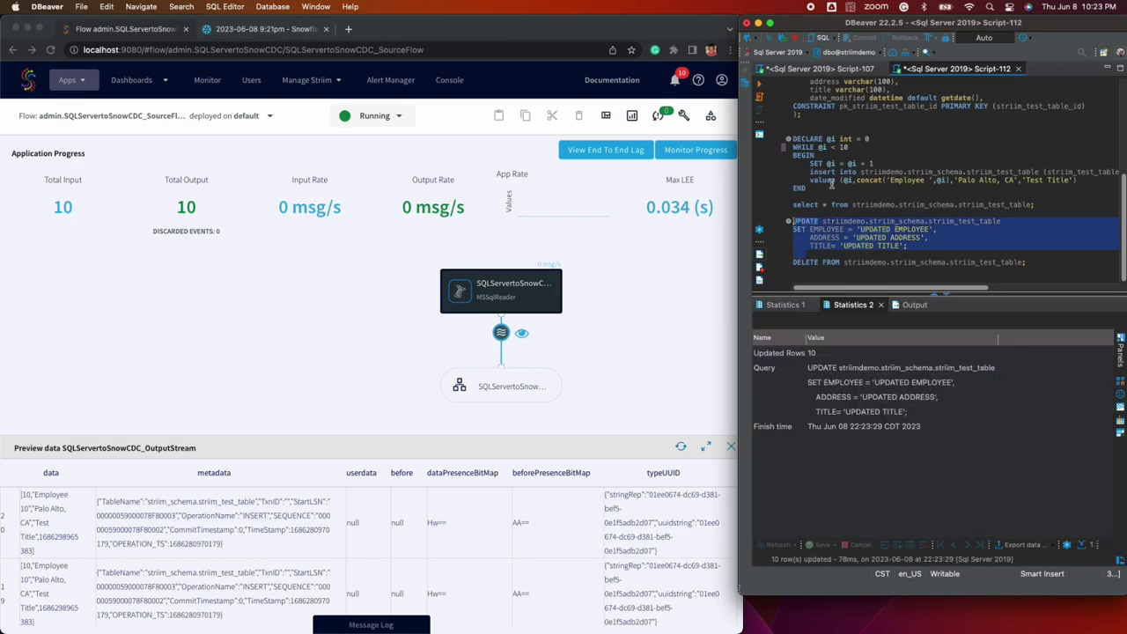
left_click(837, 203)
key("ctrl+Return")
Inspect the update event's before and after data and the 20 input/output counts in Striim
left_click(374, 519)
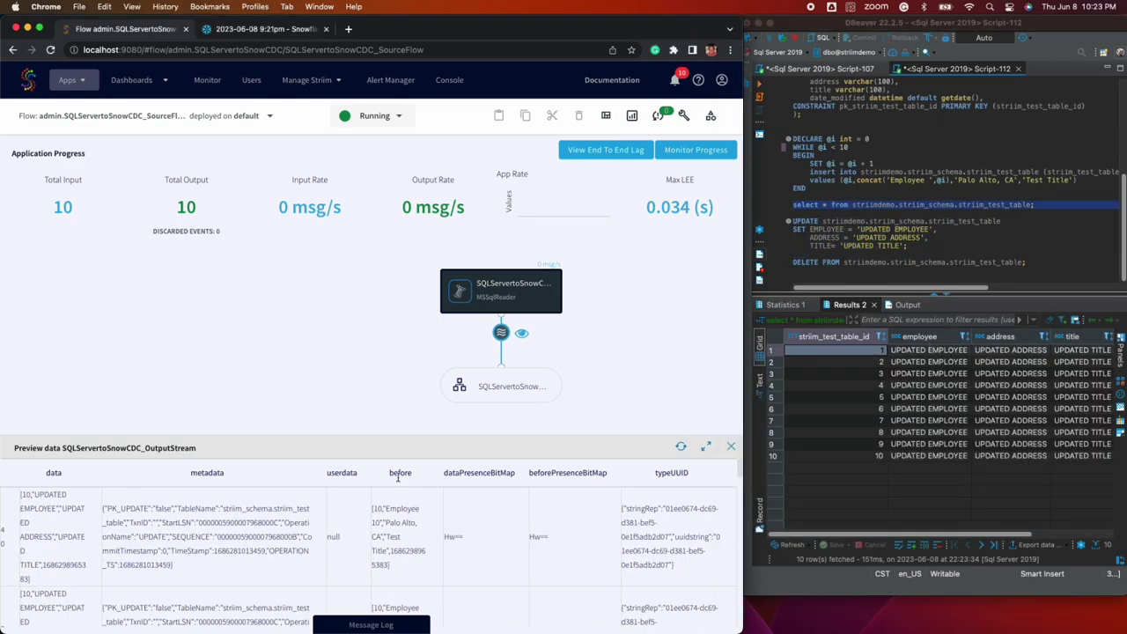
triple_click(373, 519)
double_click(86, 476)
left_click_drag(88, 579, 16, 495)
double_click(130, 537)
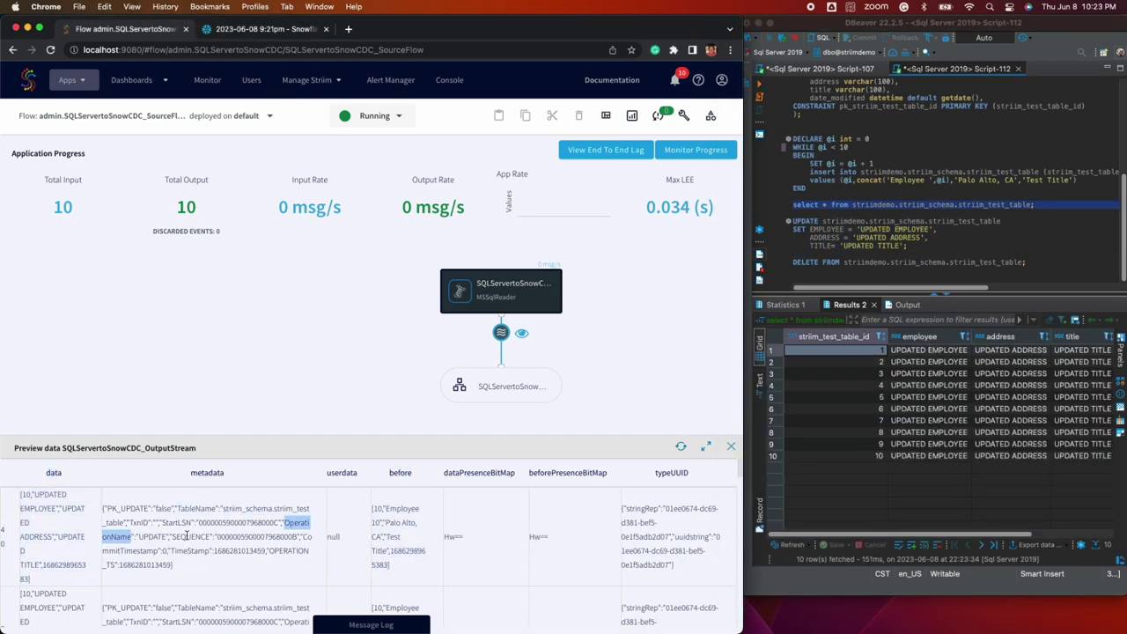
left_click(158, 554)
double_click(63, 207)
double_click(186, 207)
Check the Snowflake worksheet, then place the caret in the DELETE statement in DBeaver
left_click(255, 30)
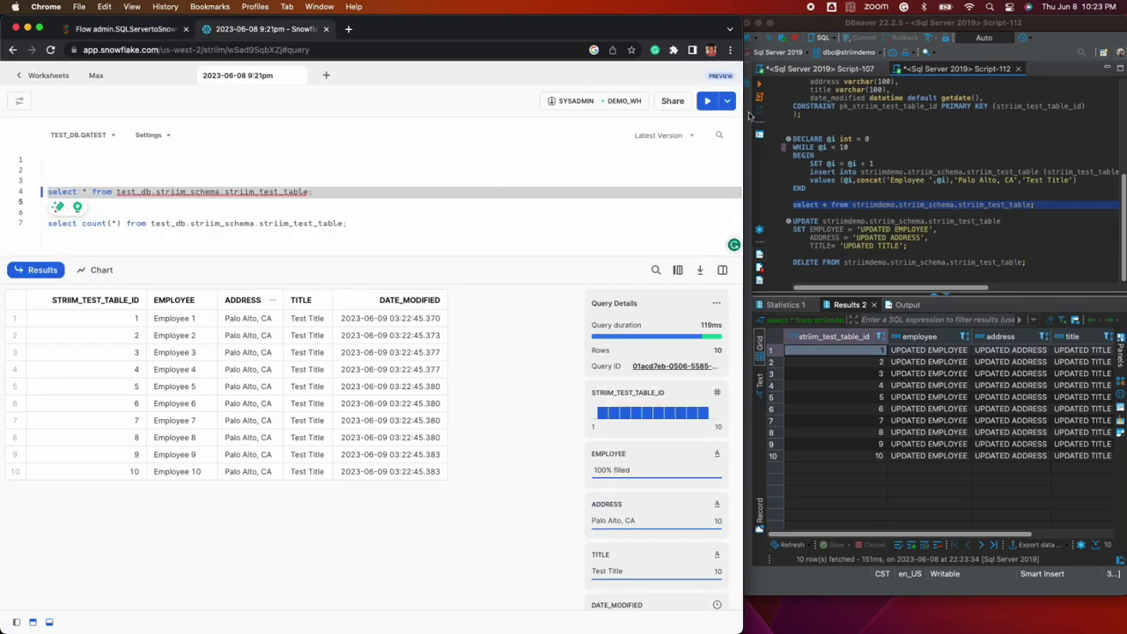
left_click(121, 29)
left_click(878, 263)
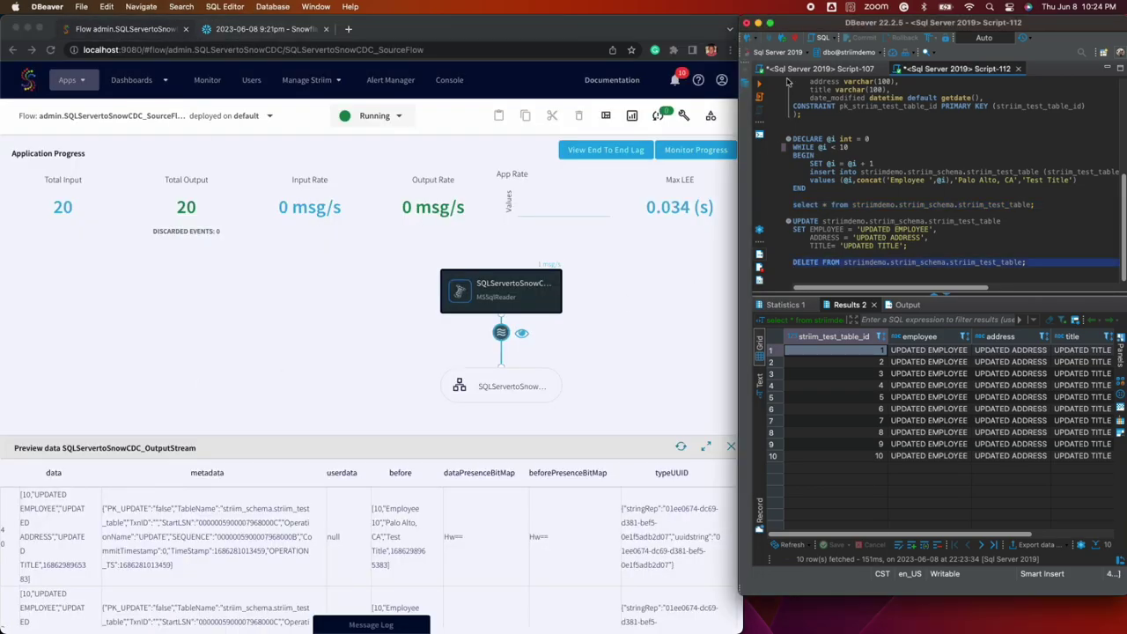
Run the DELETE on all rows, then rerun the Snowflake query, which now returns no rows
key("ctrl+Return")
key("ctrl+Return")
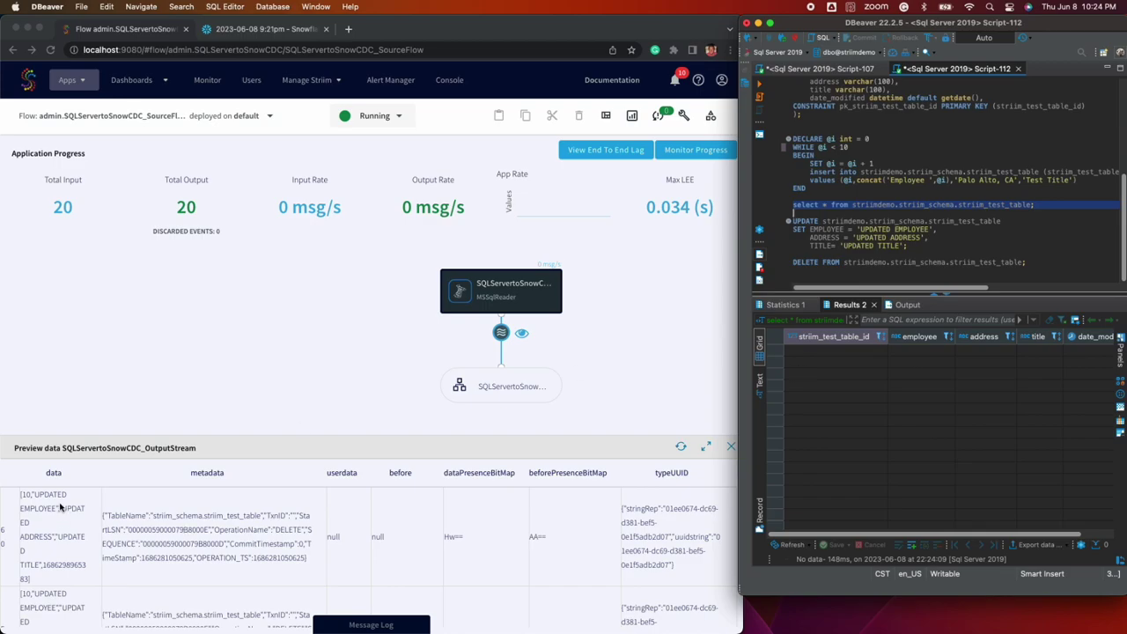
left_click(60, 508)
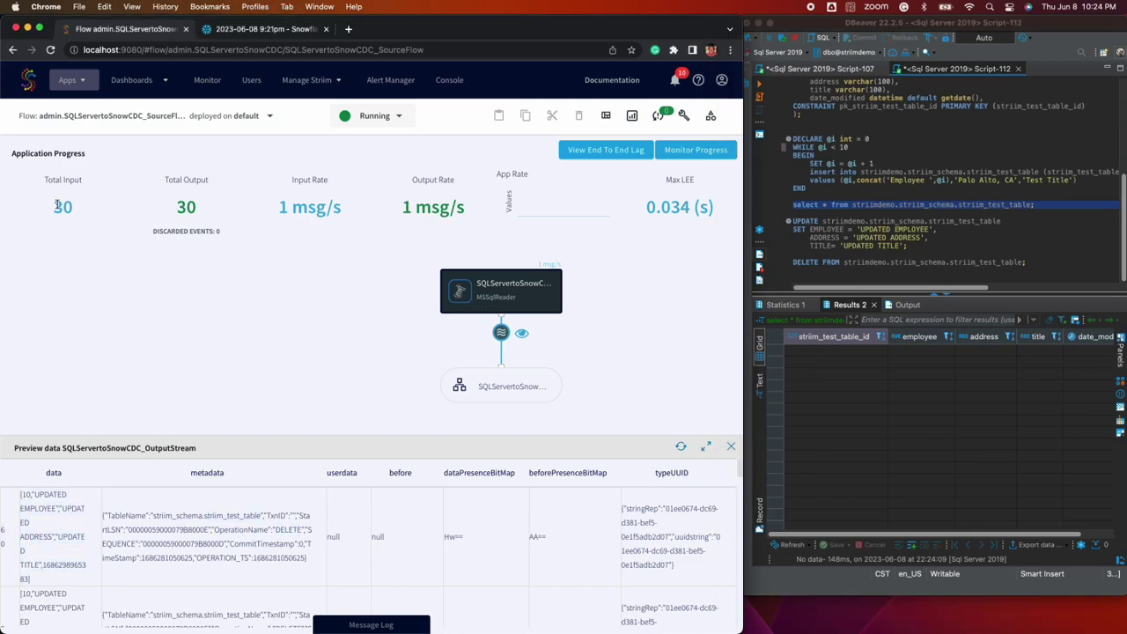
left_click(238, 32)
left_click(708, 103)
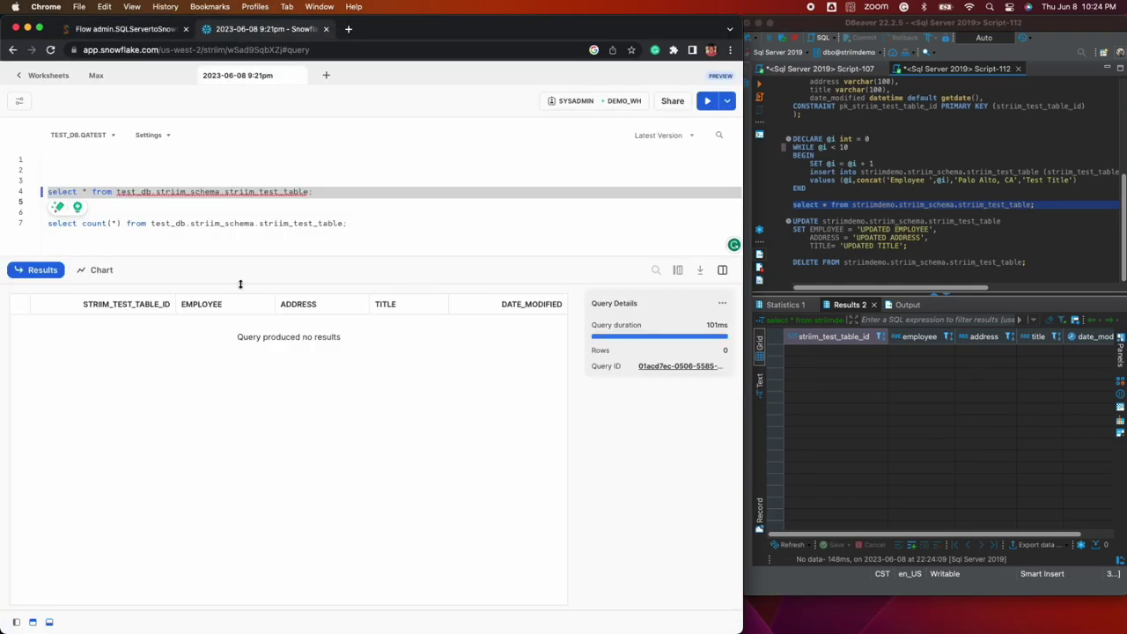
left_click(151, 30)
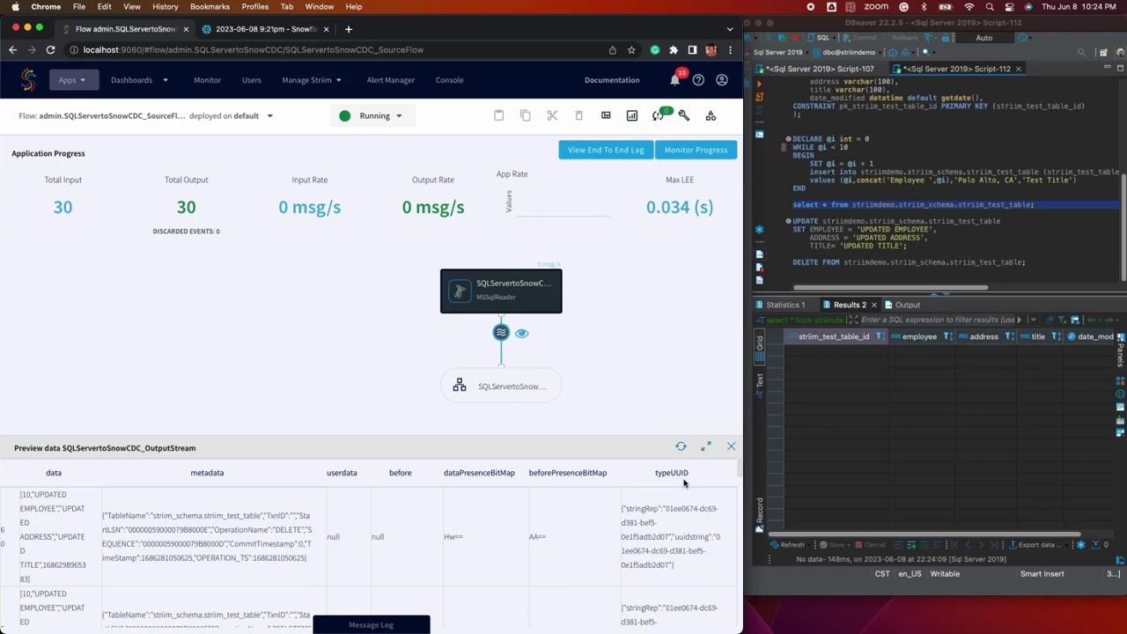